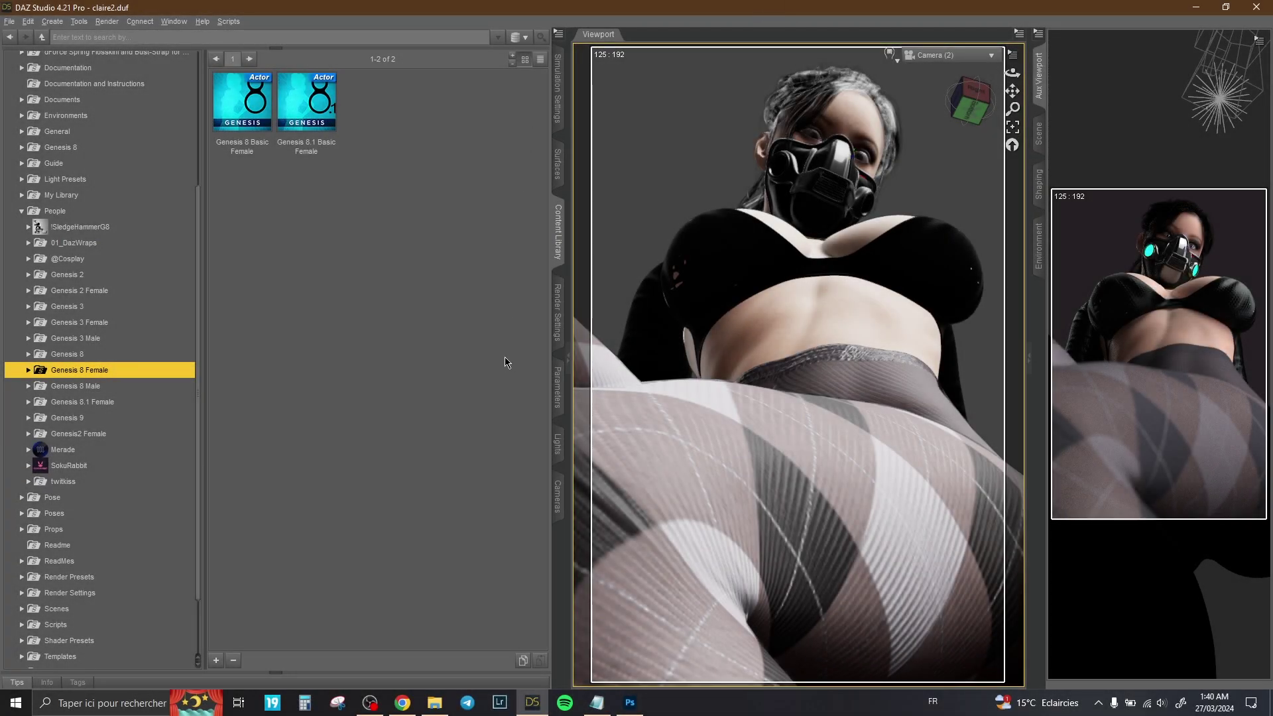
Try the viewport in Perspective View, then return it to Camera (2).
{"action": "left_click", "coordinate": [714, 114]}
{"action": "left_click", "coordinate": [670, 170]}
{"action": "left_click", "coordinate": [991, 55]}
{"action": "left_click", "coordinate": [982, 71]}
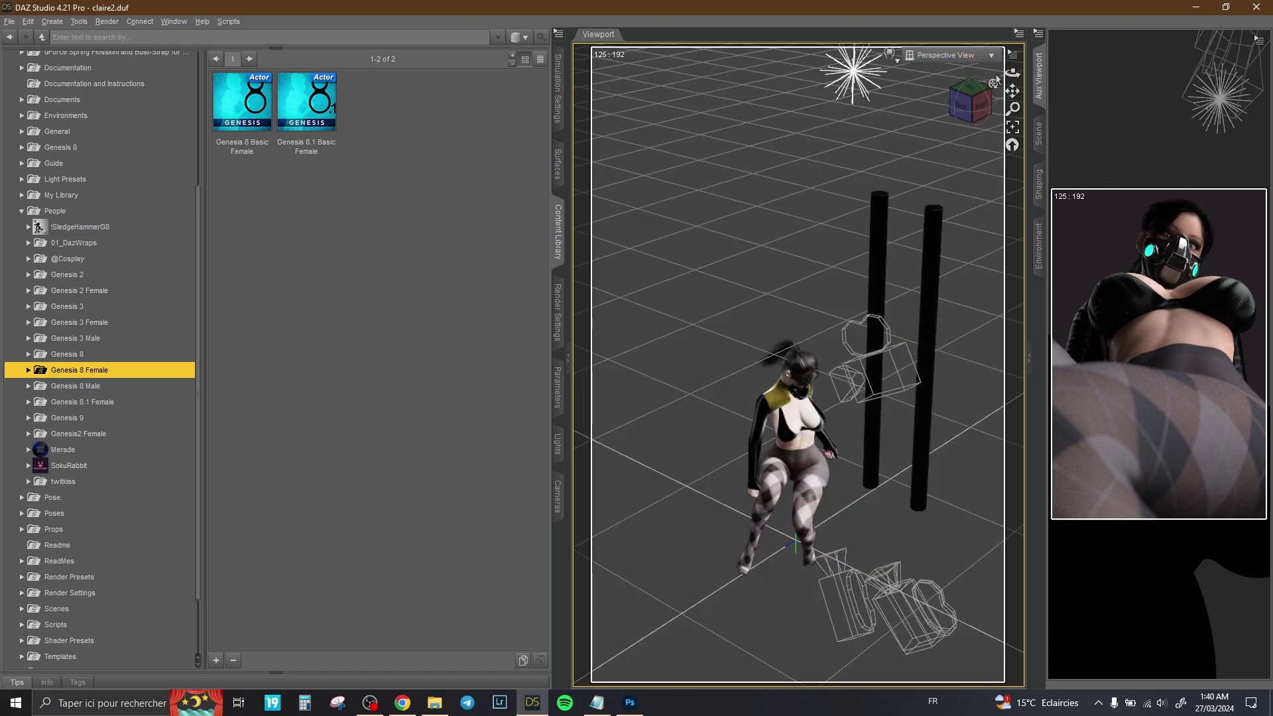
{"action": "key", "text": "ctrl+z"}
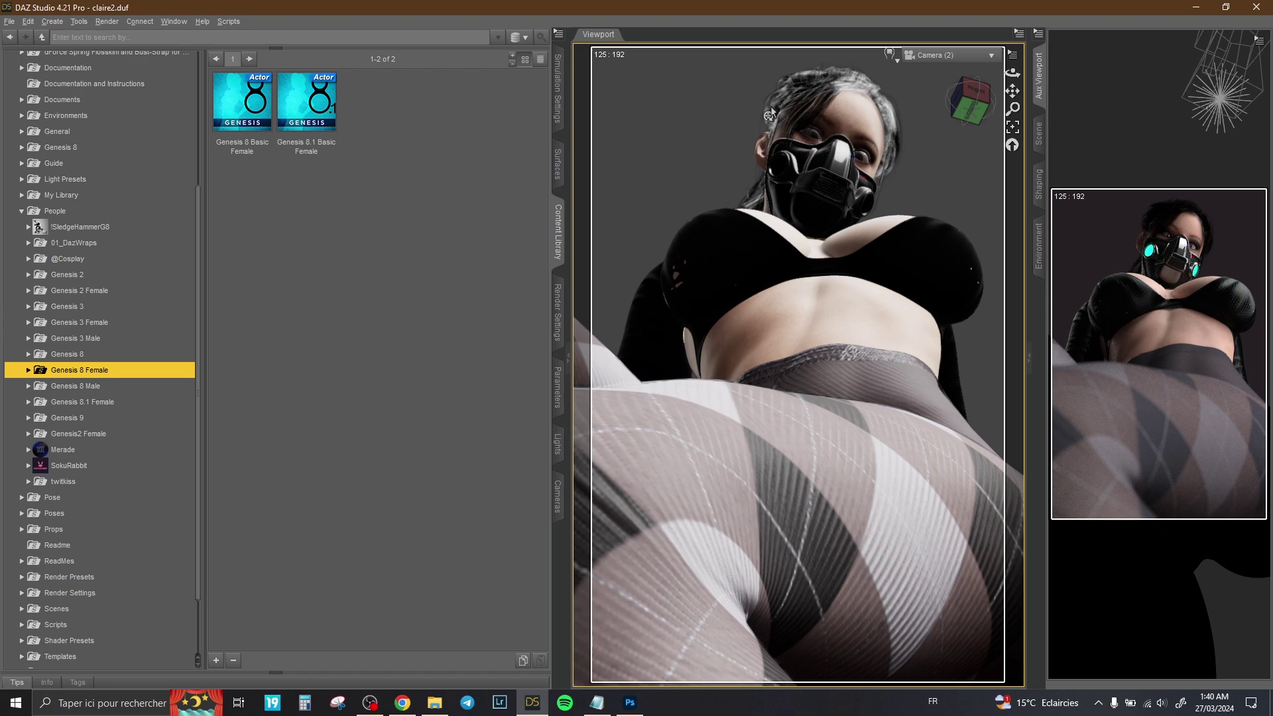
Toggle the Ravyn Face Mask's visibility in the Scene pane to compare the figure with and without it.
{"action": "left_click", "coordinate": [1040, 138]}
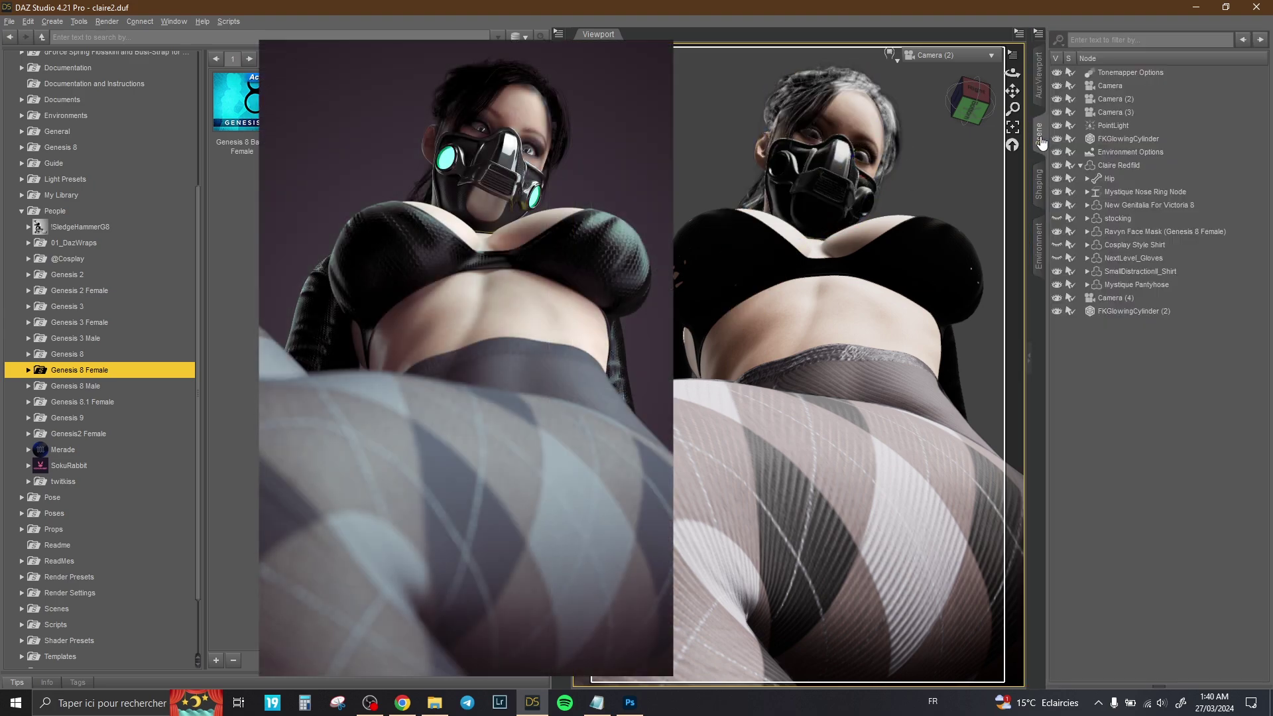
{"action": "left_click", "coordinate": [1057, 232]}
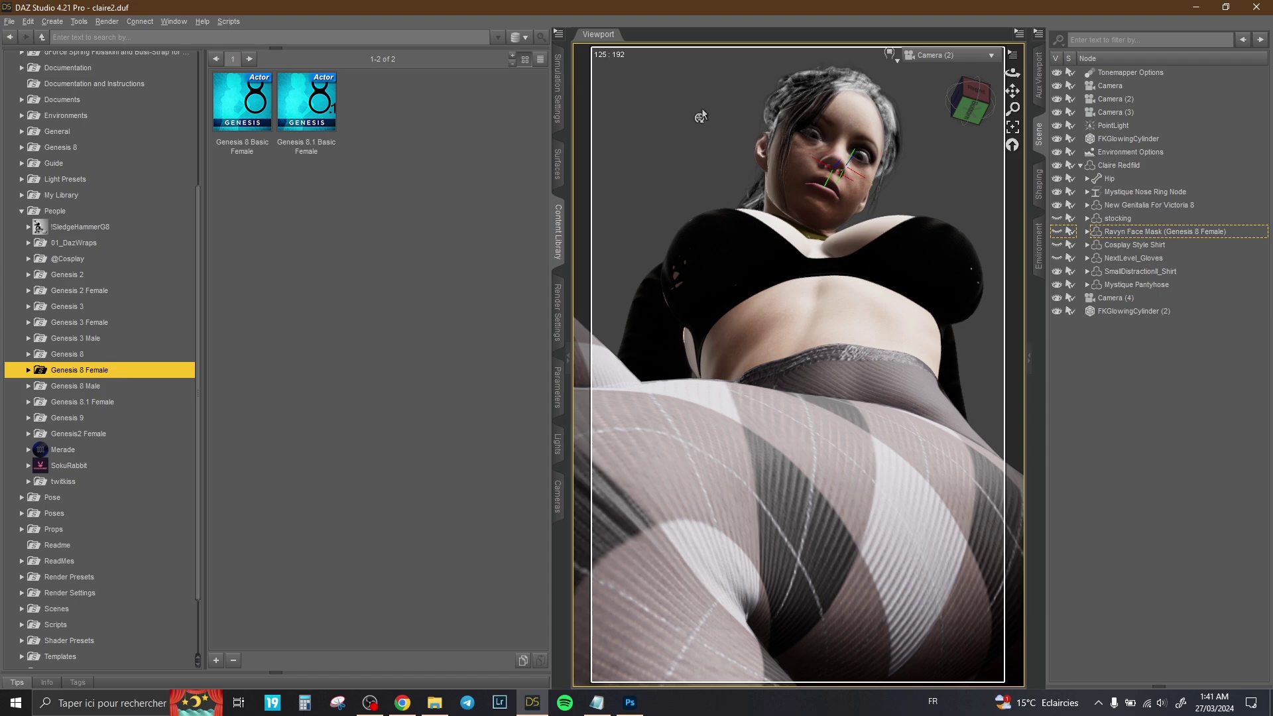
{"action": "left_click", "coordinate": [1059, 233]}
{"action": "left_click", "coordinate": [1059, 233]}
Make the Ravyn Face Mask visible again, return to the Aux Viewport preview, and open the Render menu.
{"action": "left_click", "coordinate": [1058, 232]}
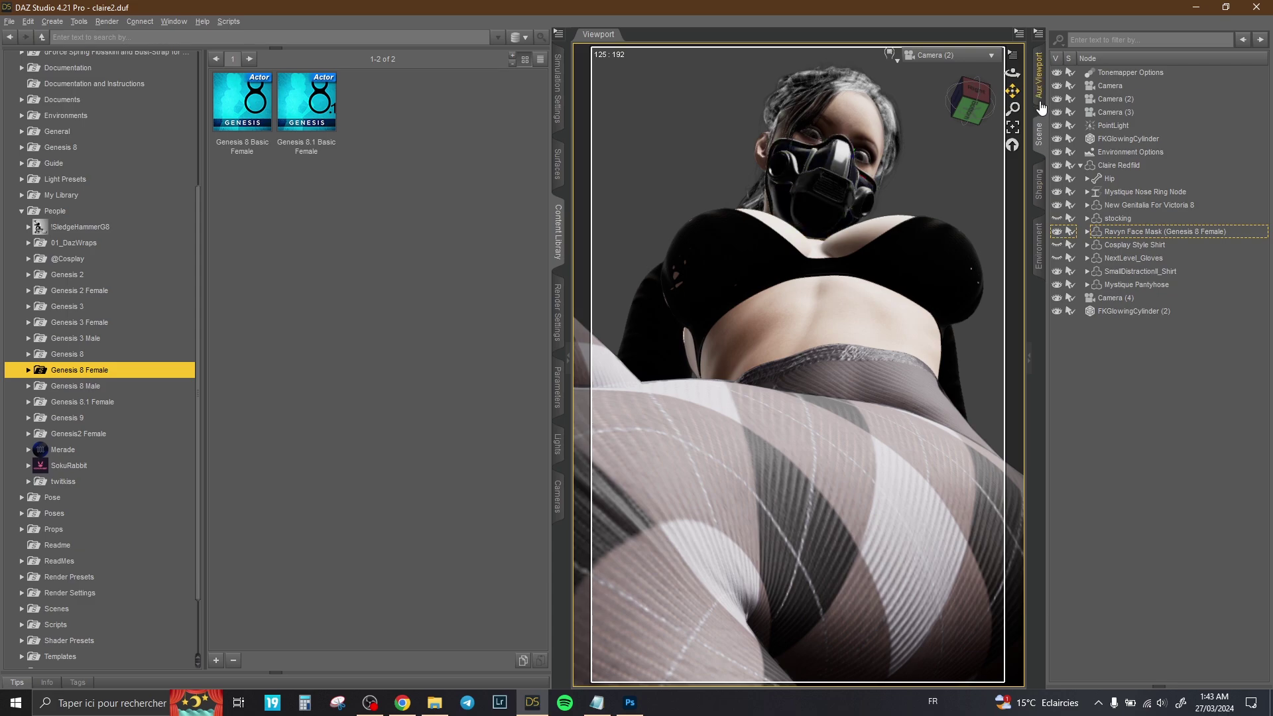
{"action": "left_click", "coordinate": [1039, 75]}
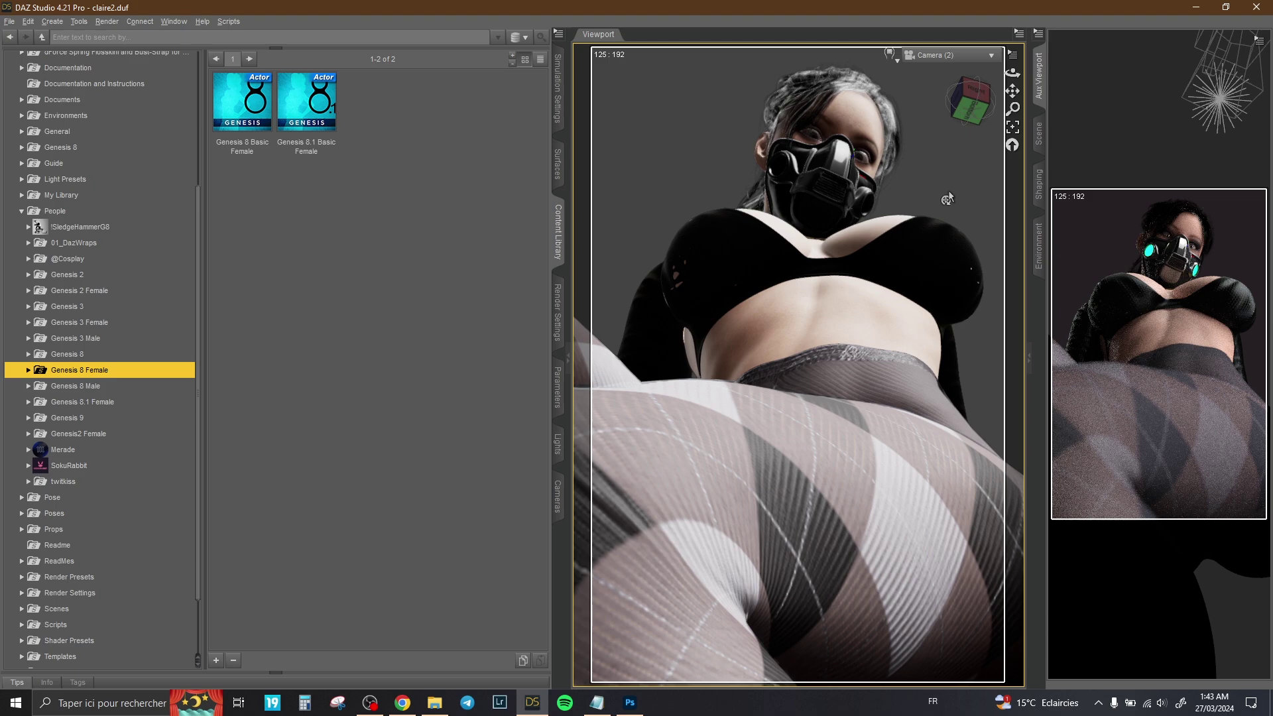
{"action": "left_click", "coordinate": [107, 21]}
Render the masked scene to an image named 'clairemask', then close the image viewer.
{"action": "left_click", "coordinate": [129, 48]}
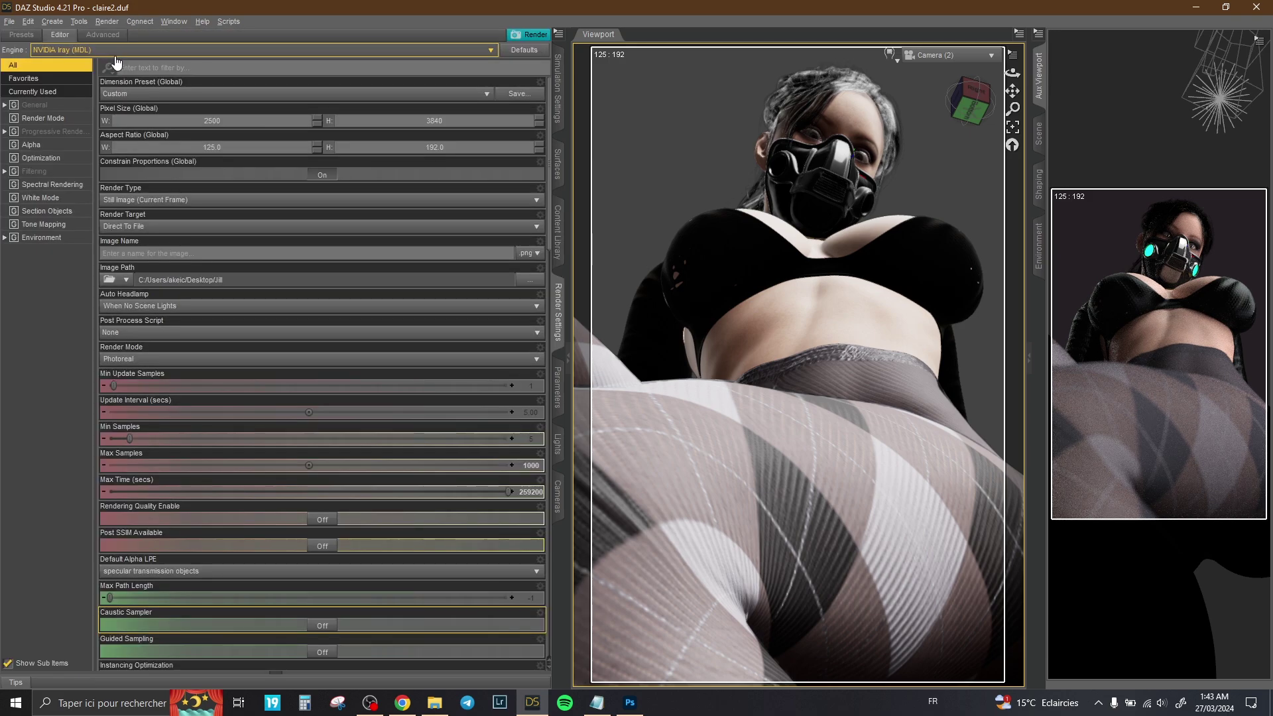
{"action": "left_click", "coordinate": [165, 254]}
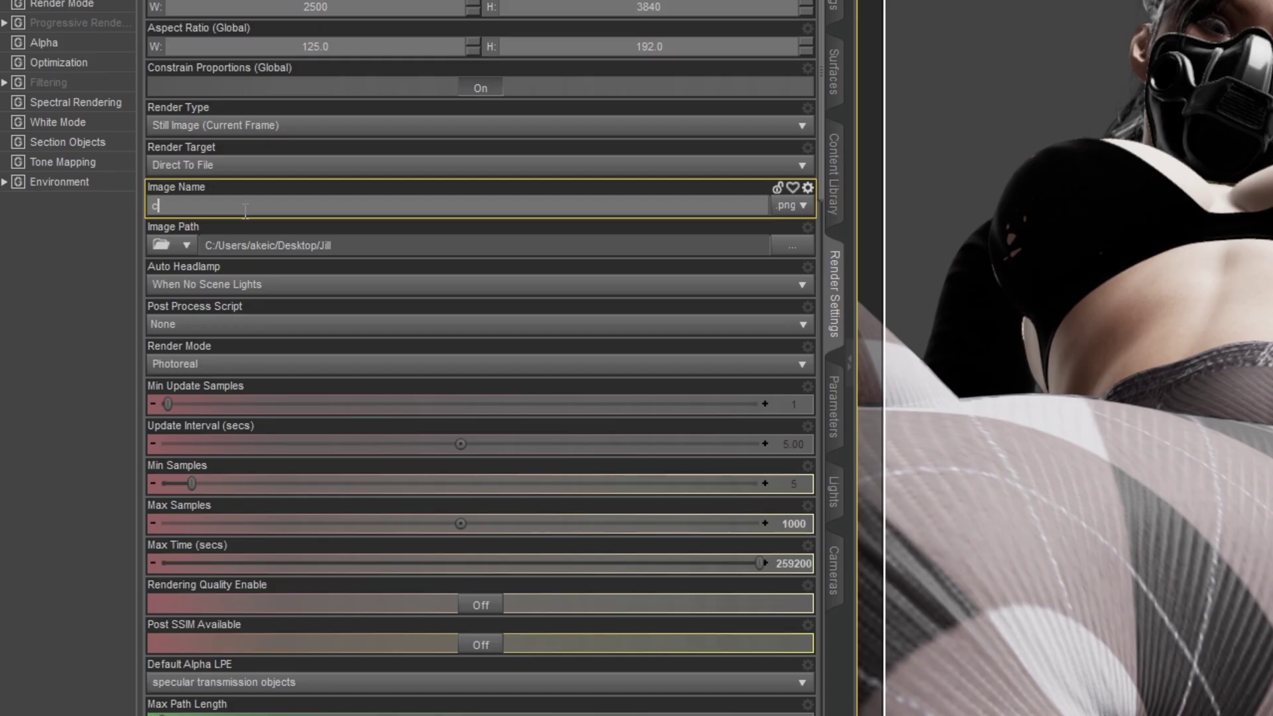
{"action": "type", "text": "clairemask"}
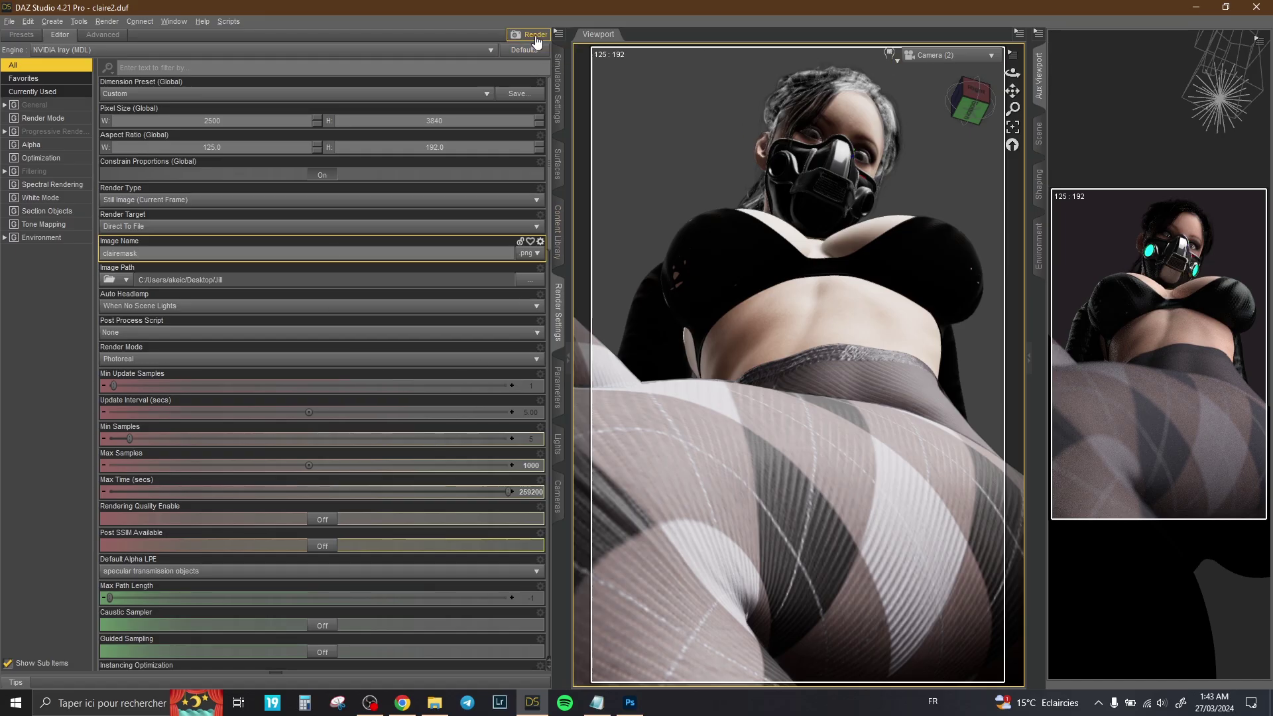
{"action": "left_click", "coordinate": [536, 36]}
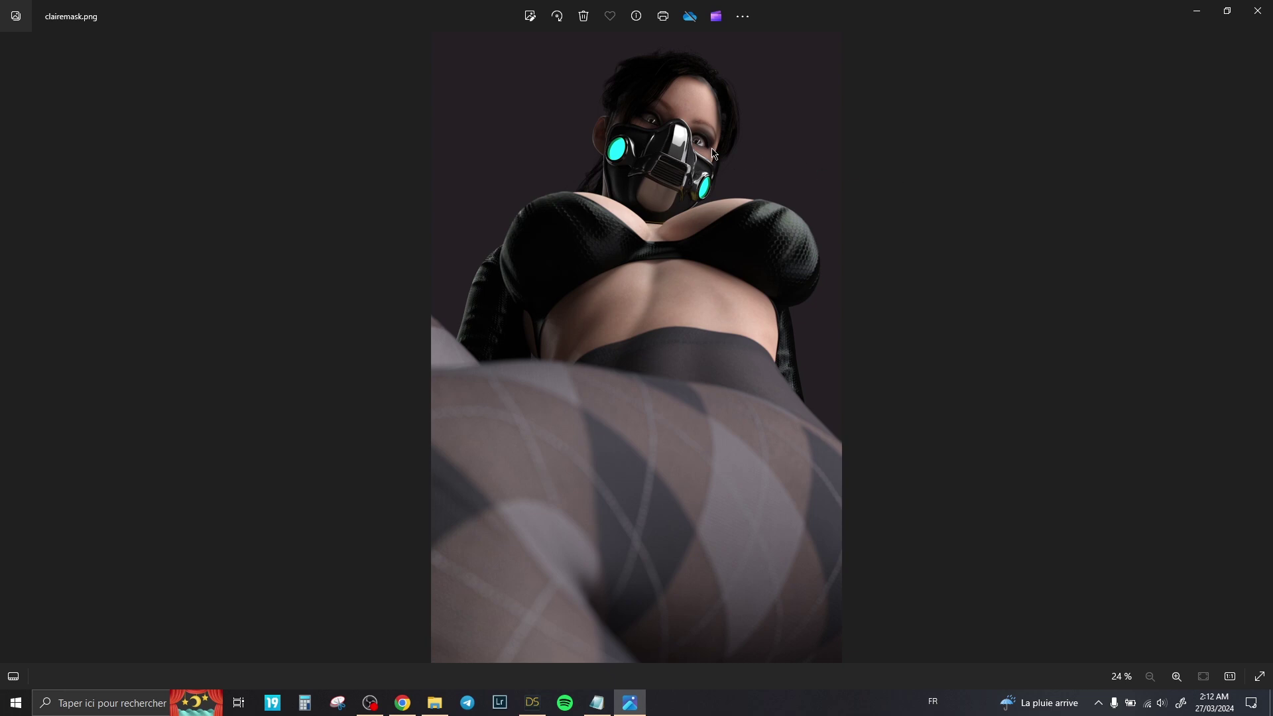
{"action": "key", "text": "alt+F4"}
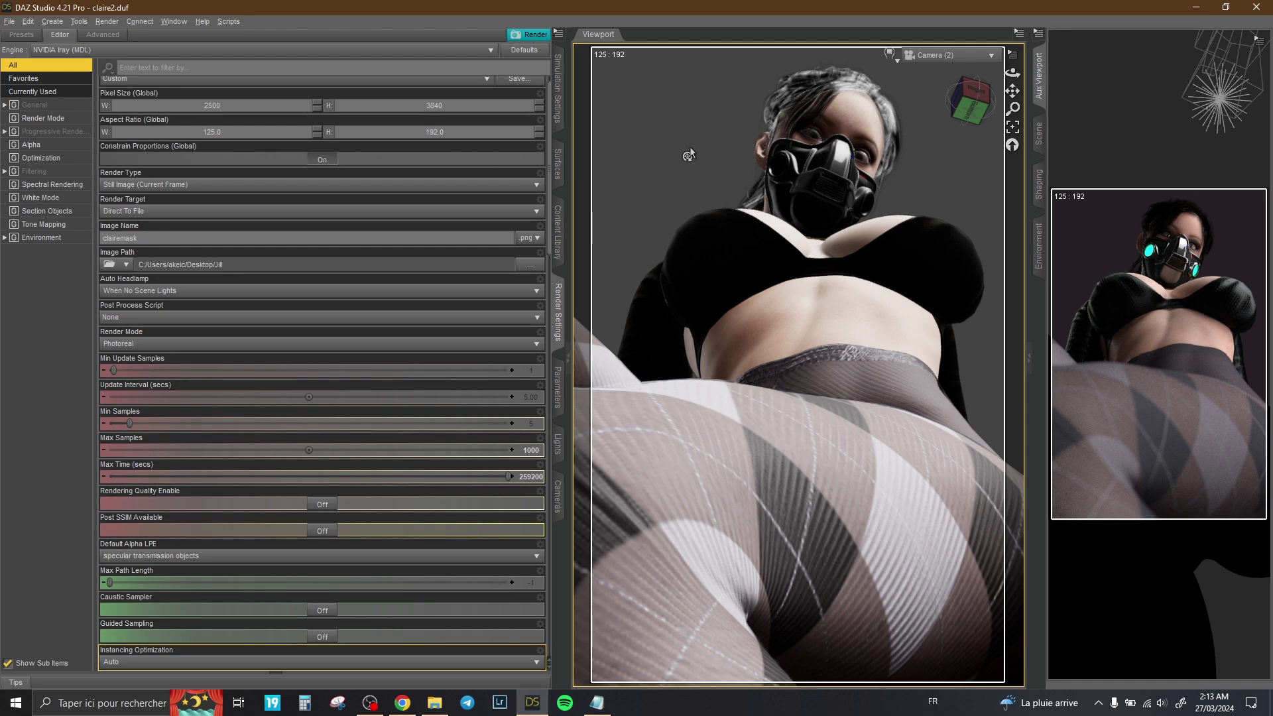
Hide the Ravyn Face Mask in the Scene pane and return to the Aux Viewport preview.
{"action": "left_click", "coordinate": [1039, 133]}
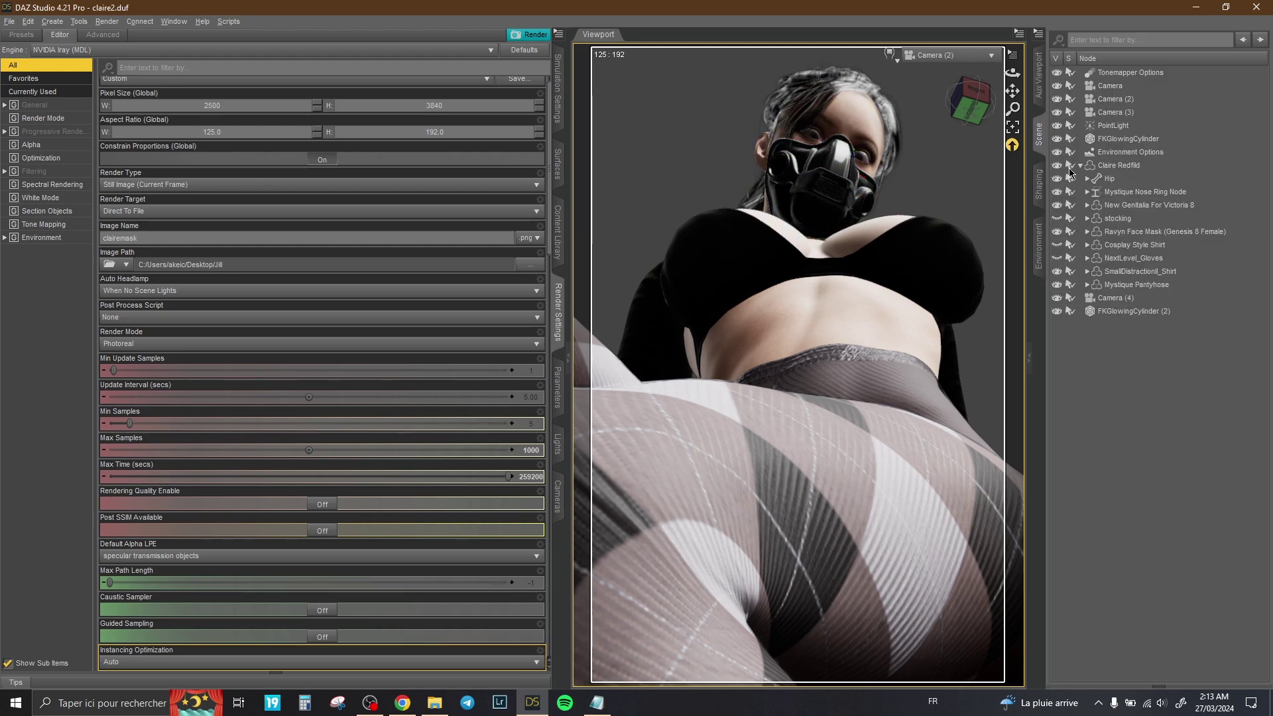
{"action": "left_click", "coordinate": [1056, 232]}
{"action": "left_click", "coordinate": [1039, 76]}
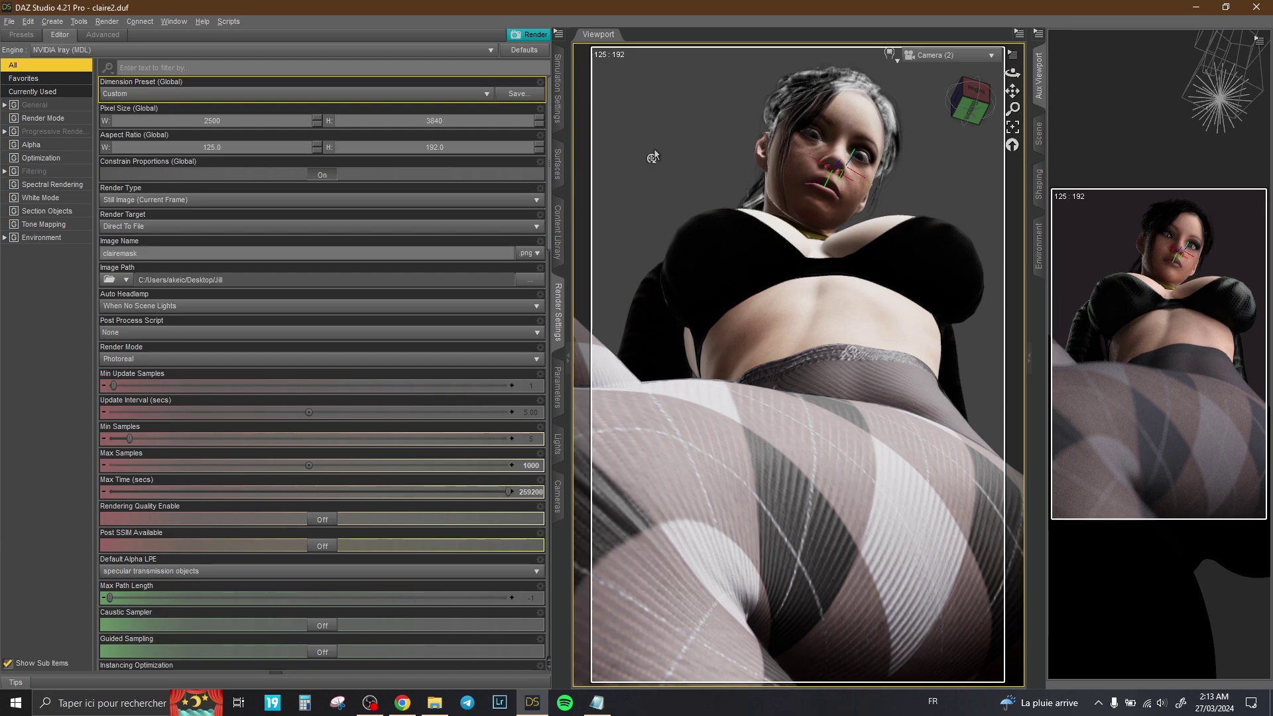
Show the Tool Settings pane and choose Spot Render as the active tool.
{"action": "left_click", "coordinate": [174, 21]}
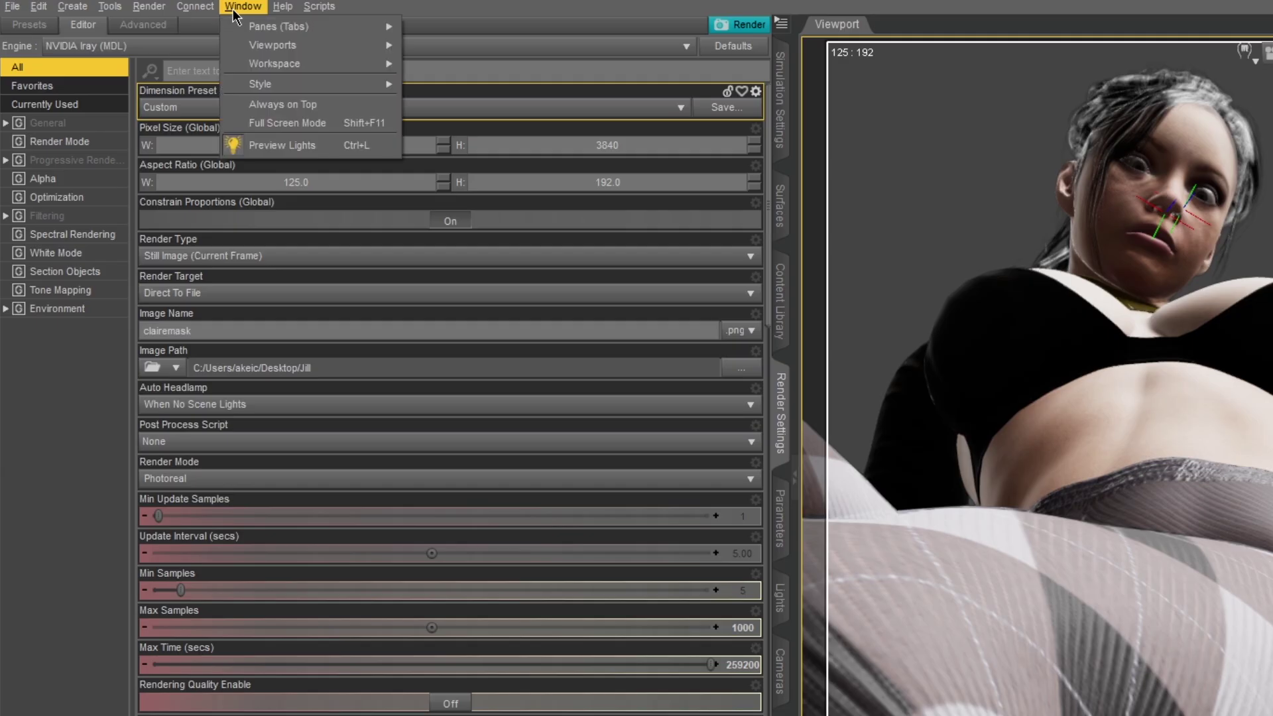
{"action": "mouse_move", "coordinate": [169, 34]}
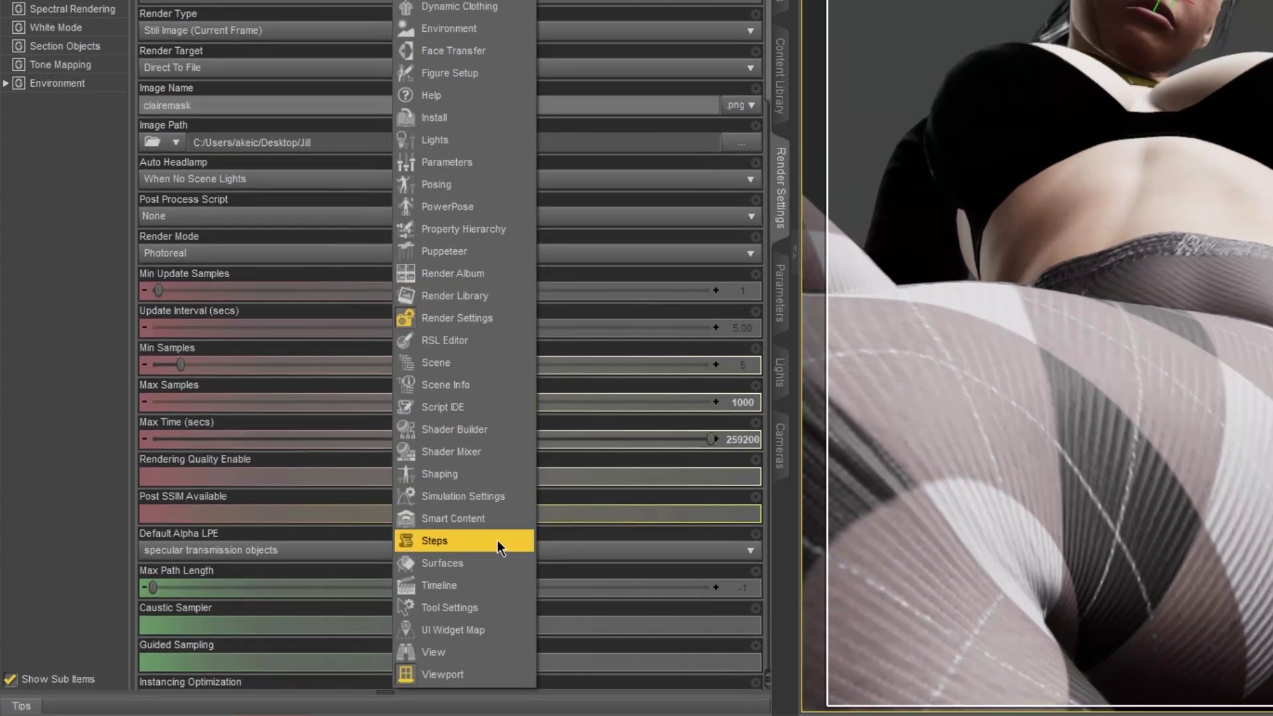
{"action": "left_click", "coordinate": [467, 610]}
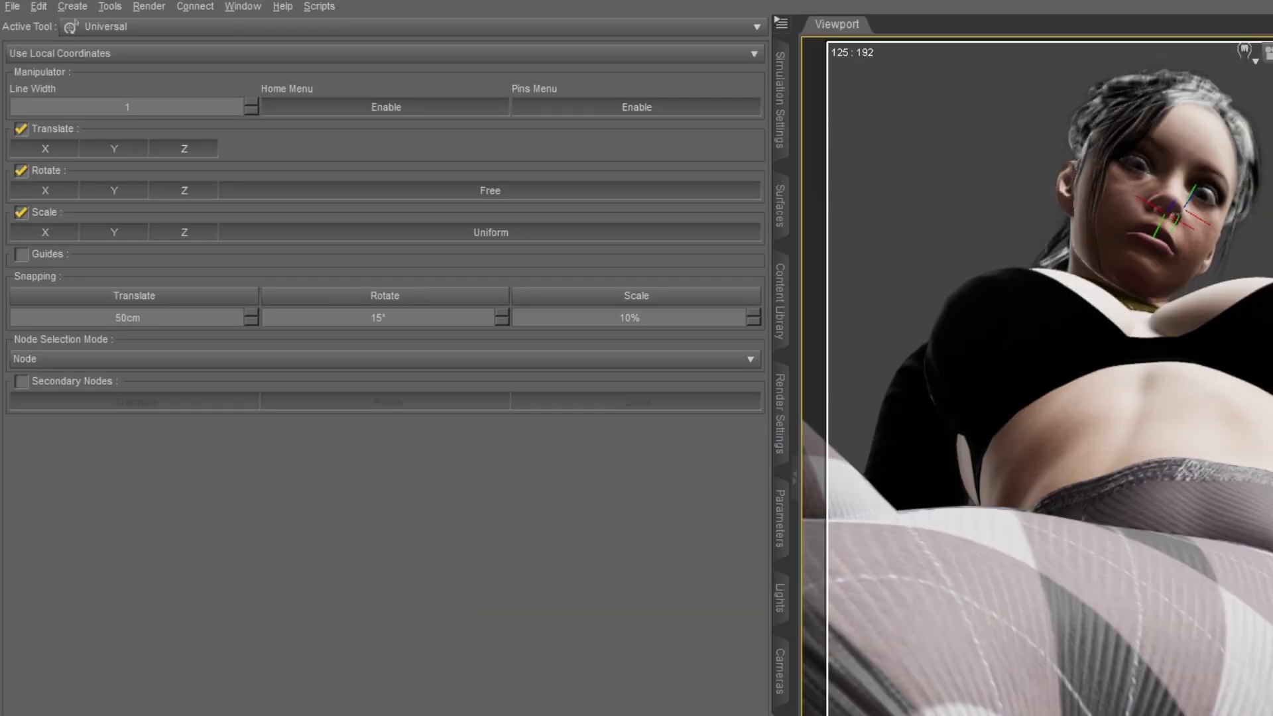
{"action": "left_click", "coordinate": [105, 37]}
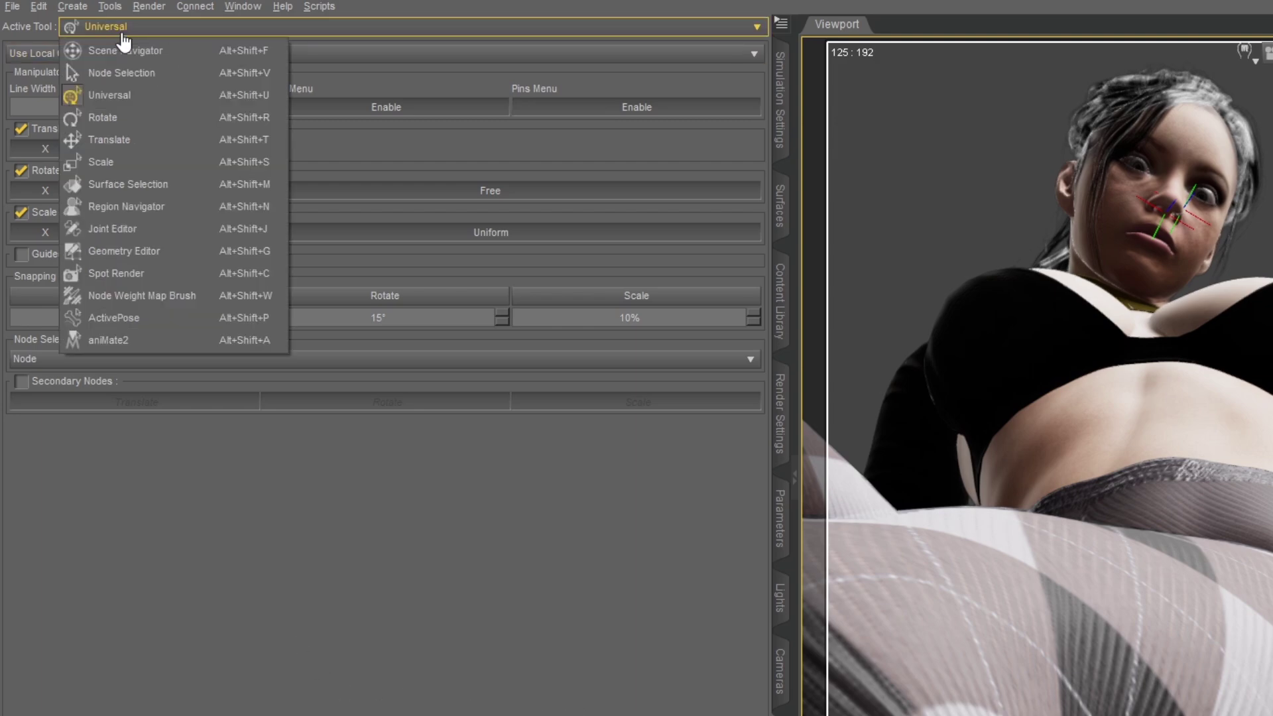
{"action": "left_click", "coordinate": [125, 278]}
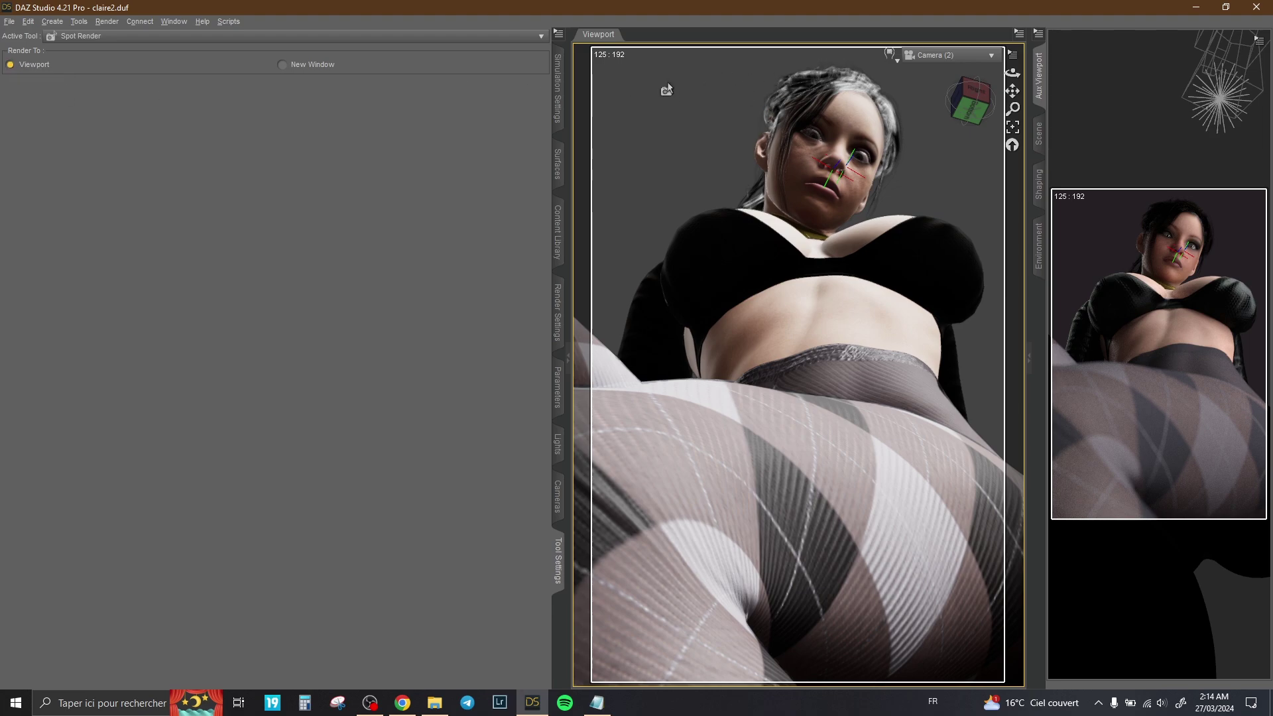
Test a spot render over the head and torso, then set Render To: New Window.
{"action": "left_click_drag", "start_coordinate": [692, 78], "coordinate": [946, 263]}
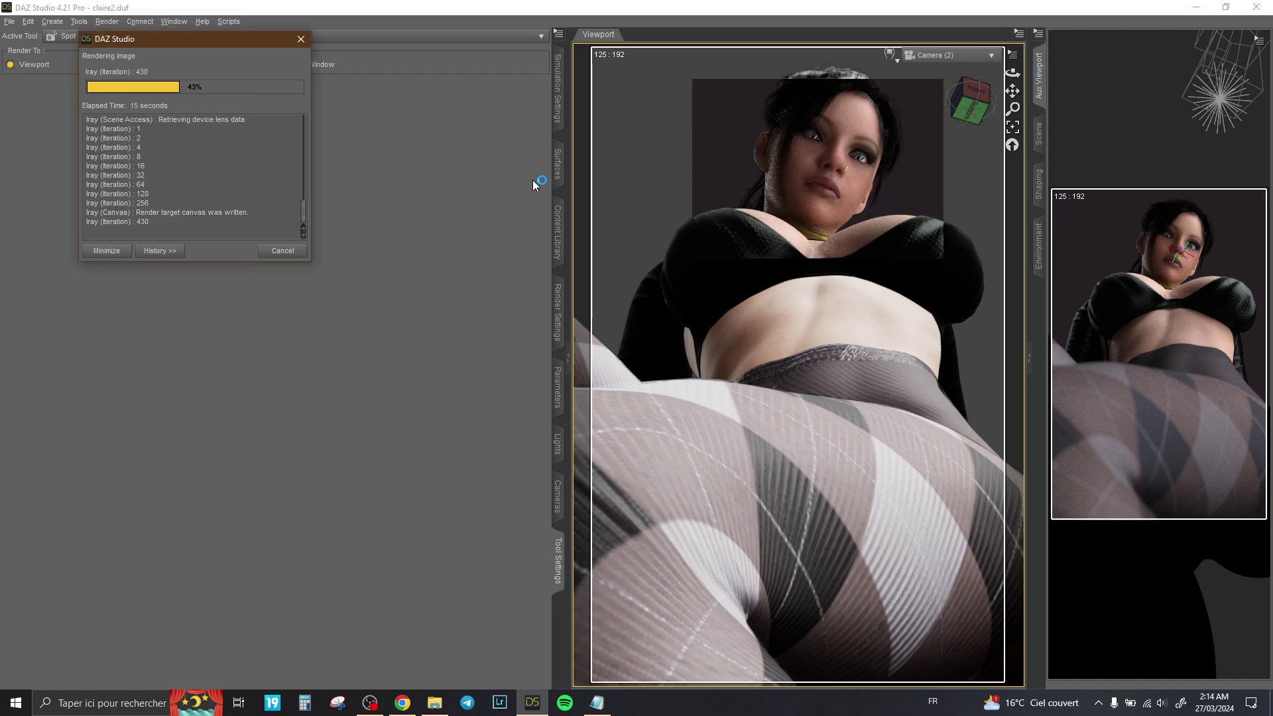
{"action": "left_click", "coordinate": [295, 254]}
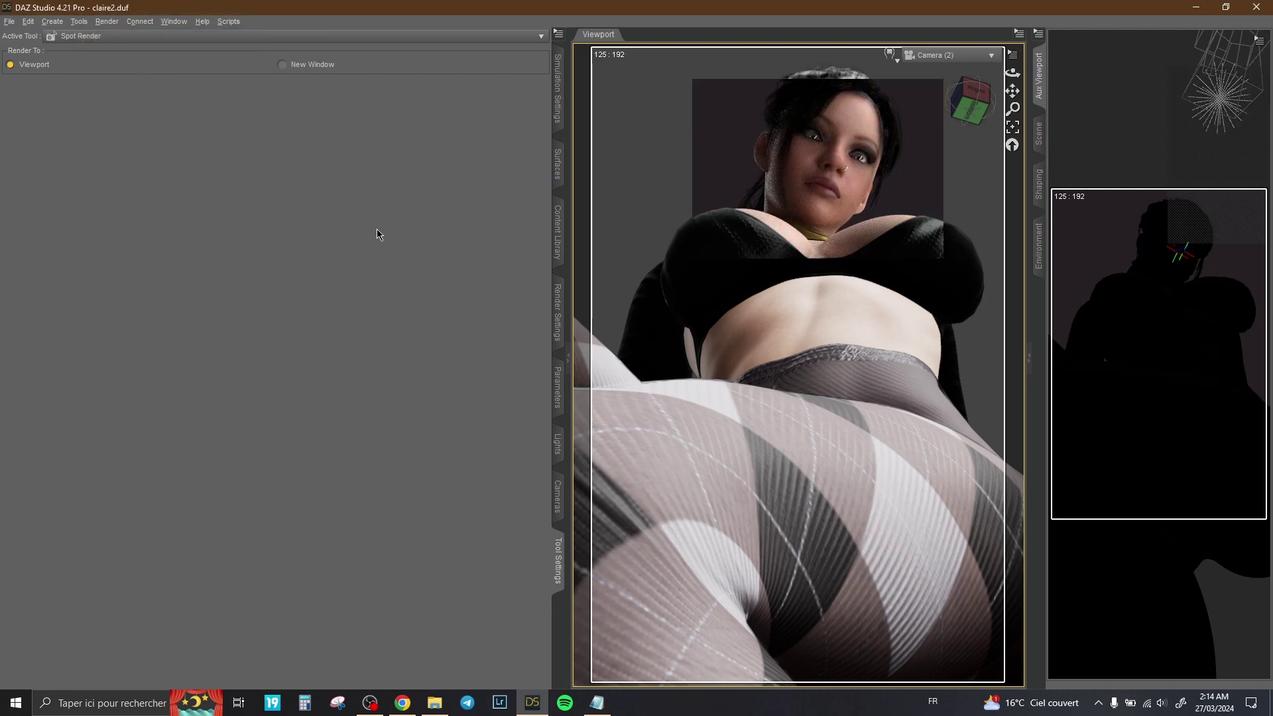
{"action": "left_click", "coordinate": [285, 65]}
{"action": "left_click", "coordinate": [683, 106]}
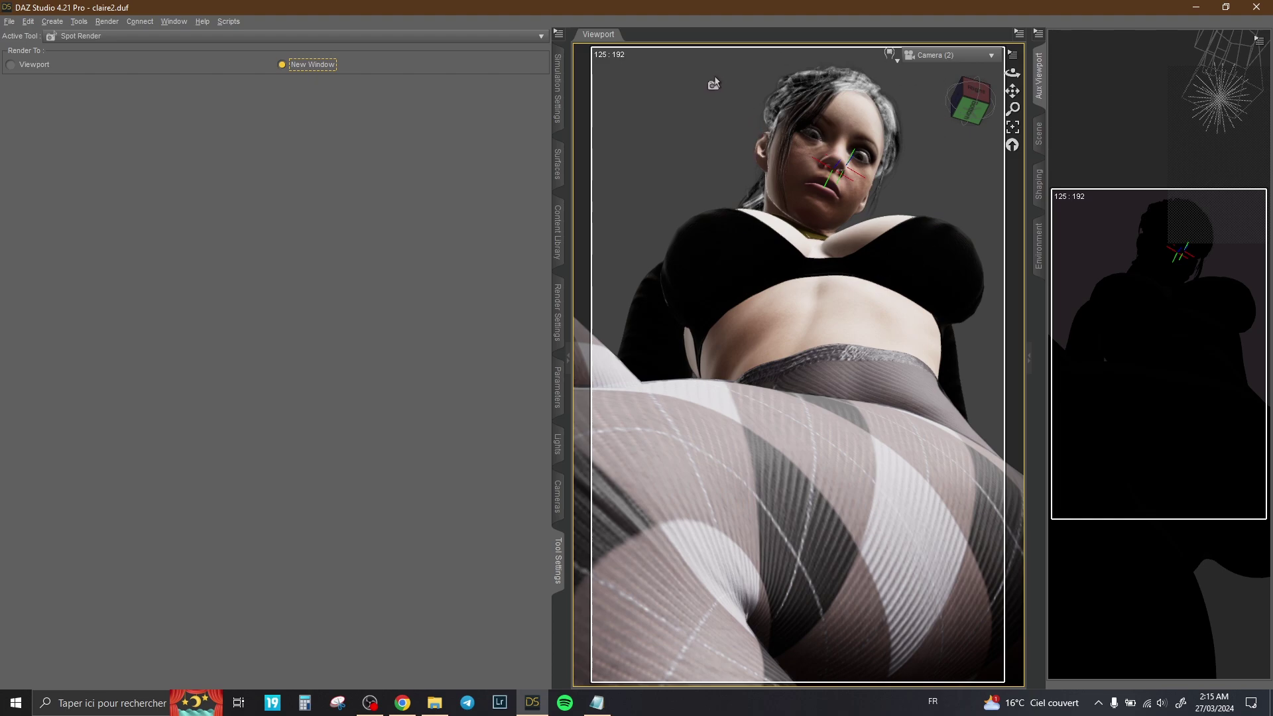
Spot-render the region around the bare face into a new window and nudge that window right.
{"action": "left_click_drag", "start_coordinate": [717, 75], "coordinate": [929, 286]}
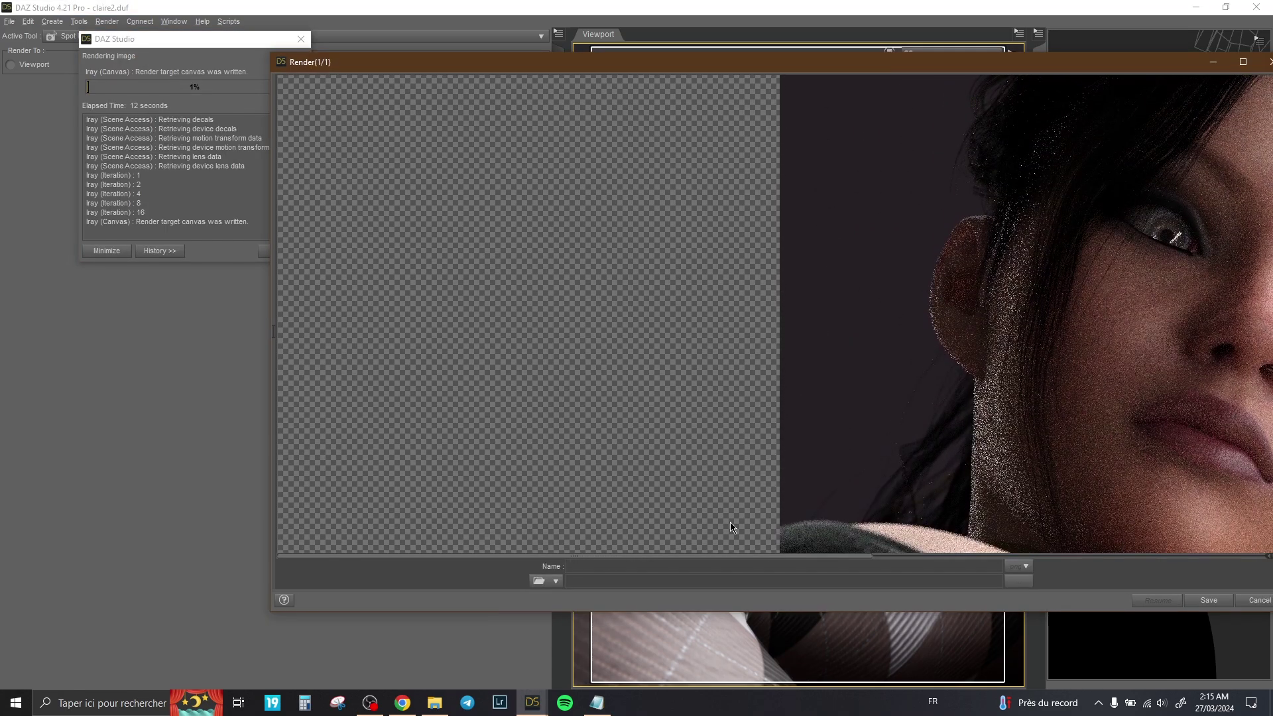
{"action": "left_click_drag", "start_coordinate": [726, 559], "coordinate": [742, 559]}
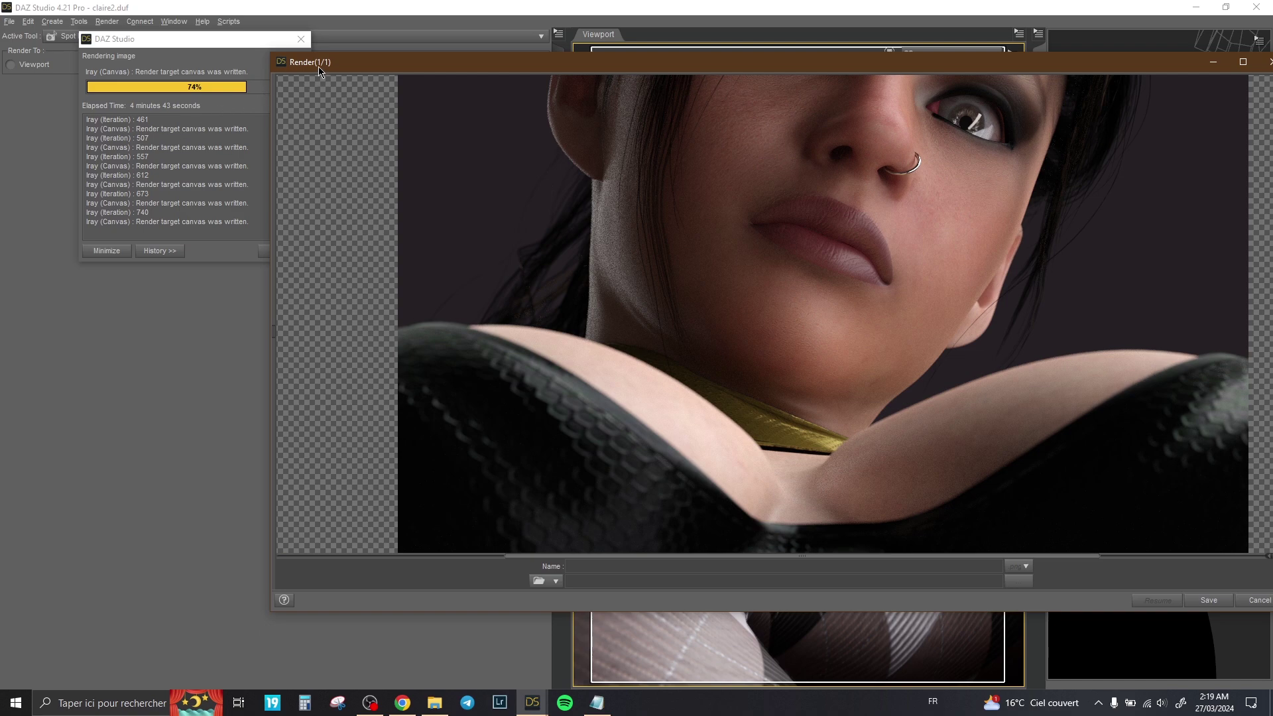
{"action": "left_click_drag", "start_coordinate": [318, 66], "coordinate": [356, 66]}
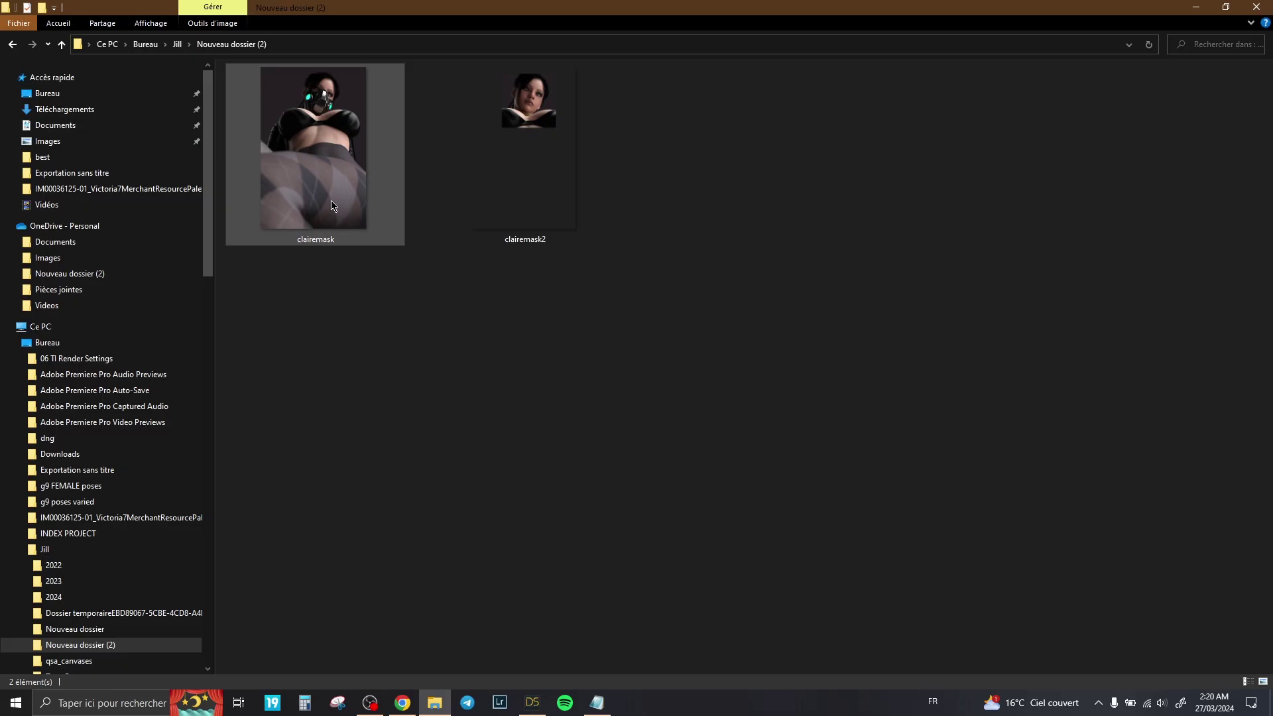
{"action": "double_click", "coordinate": [333, 205]}
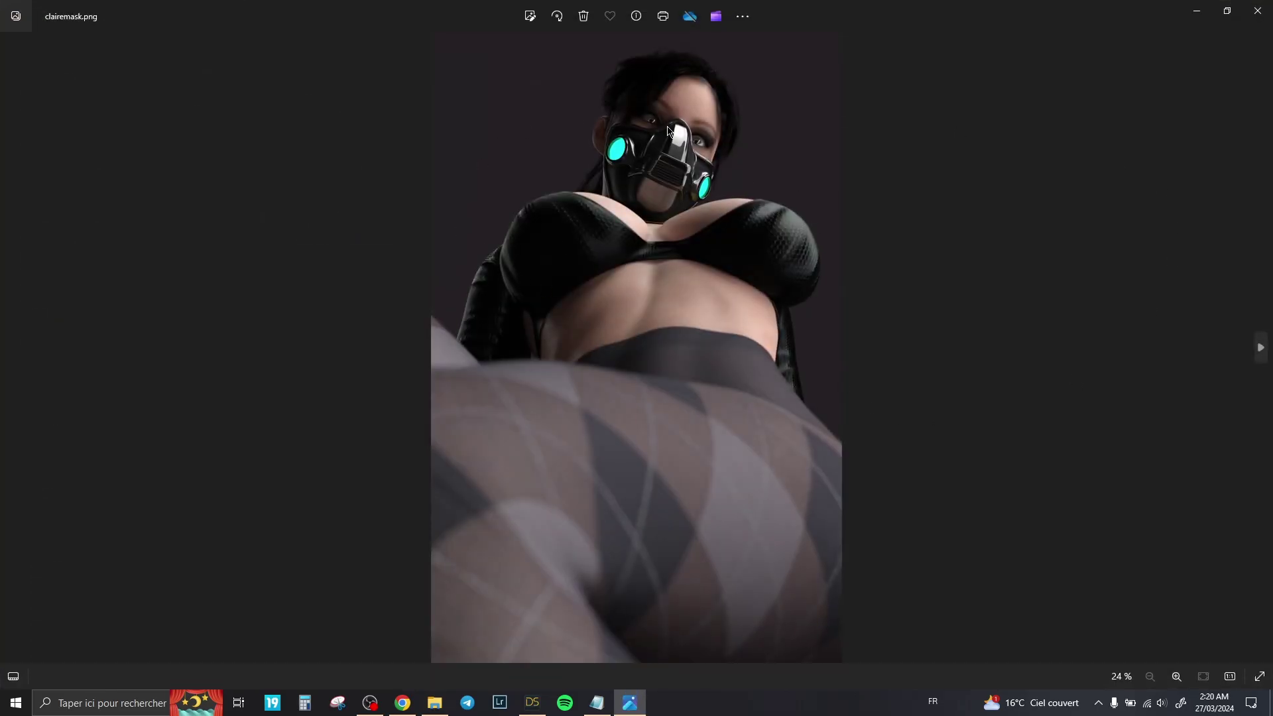
{"action": "left_click", "coordinate": [1258, 11]}
{"action": "double_click", "coordinate": [535, 177]}
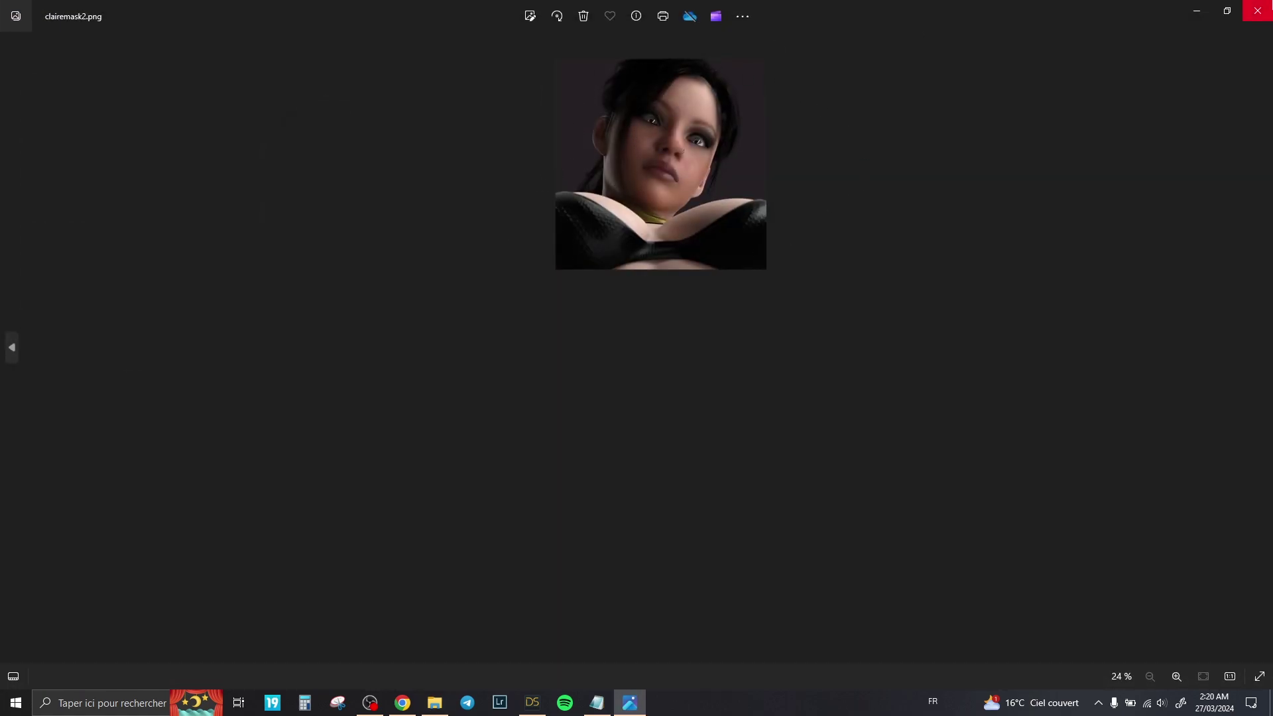
{"action": "left_click", "coordinate": [1258, 11]}
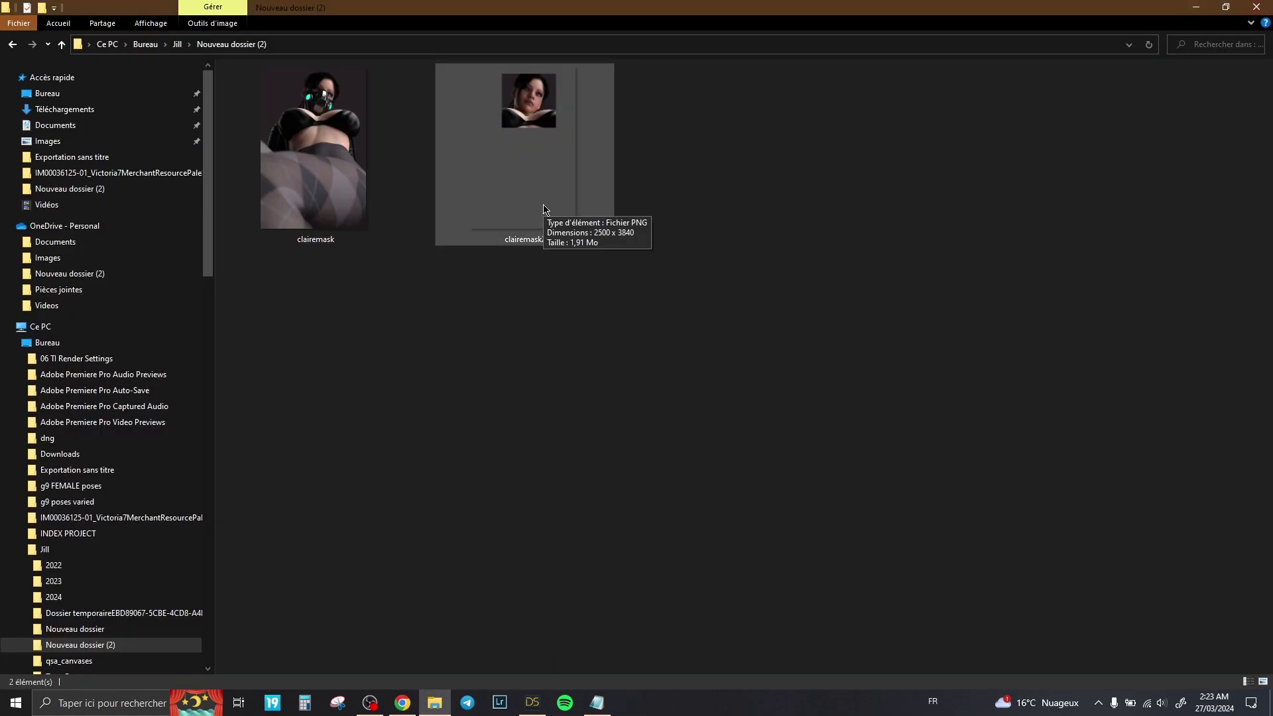
{"action": "double_click", "coordinate": [545, 205]}
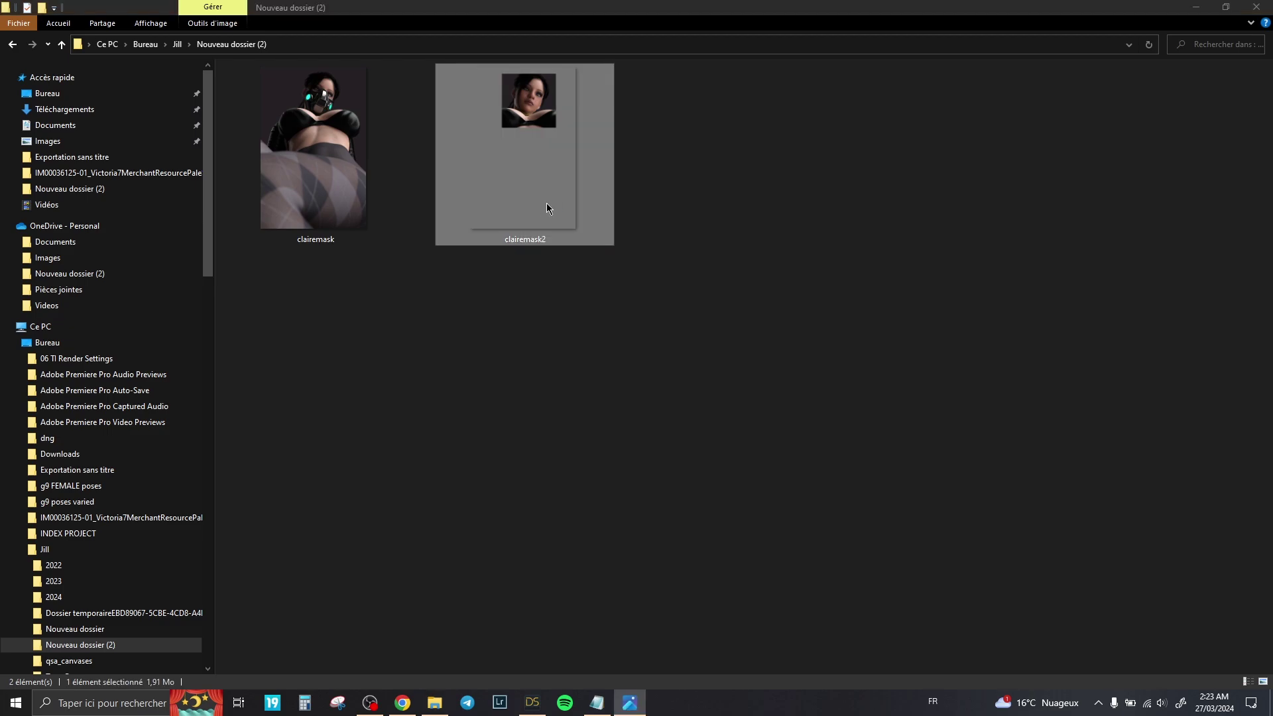
{"action": "left_click", "coordinate": [1258, 11]}
{"action": "double_click", "coordinate": [526, 124]}
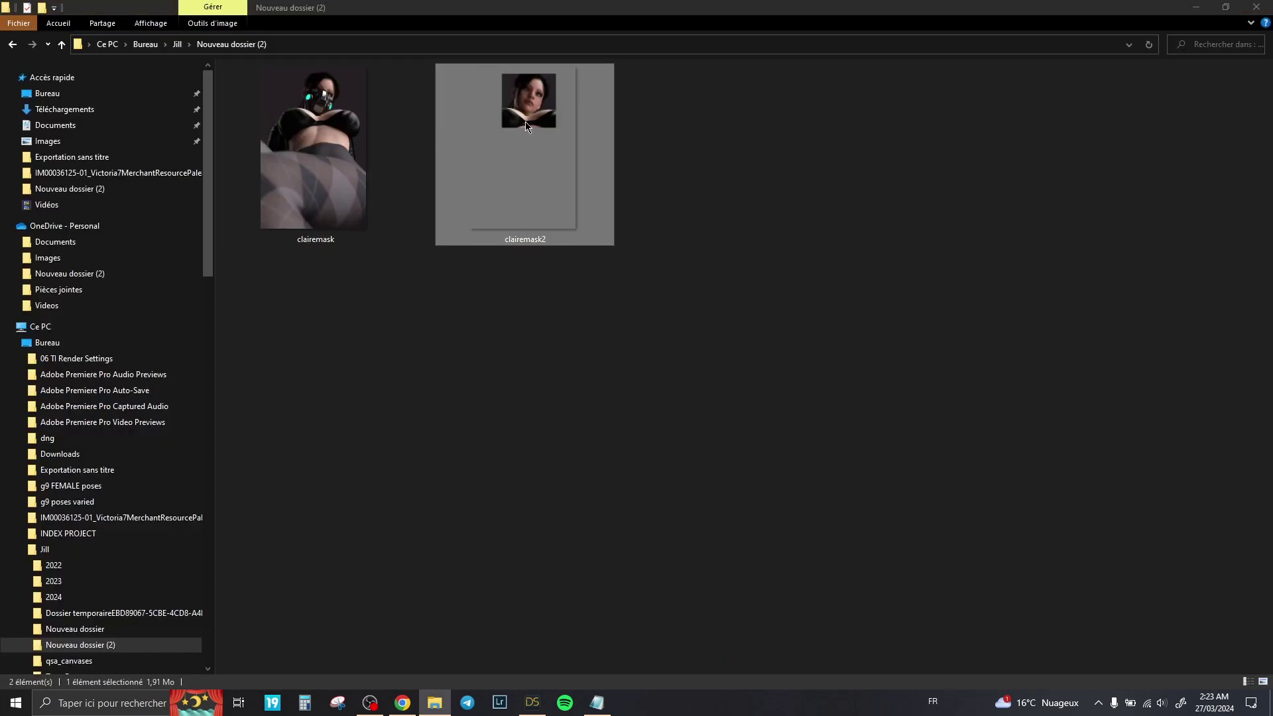
{"action": "key", "text": "alt+F4"}
{"action": "left_click", "coordinate": [665, 311]}
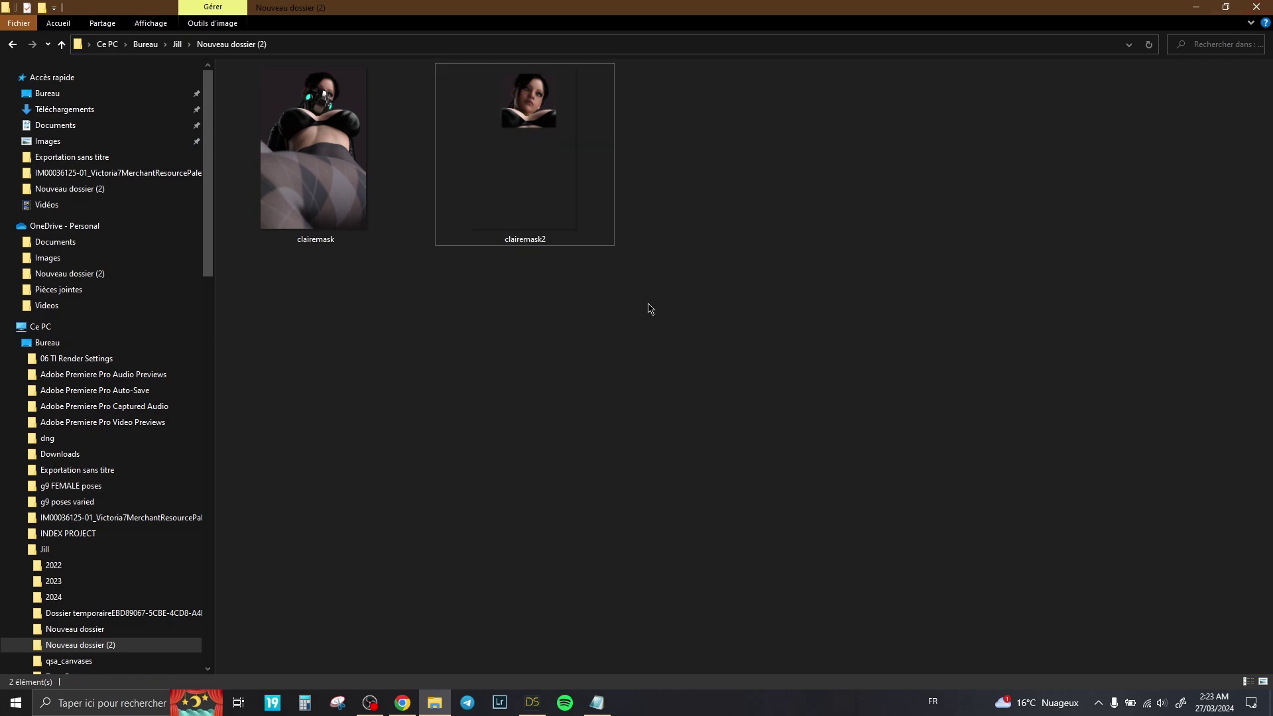
{"action": "key", "text": "space"}
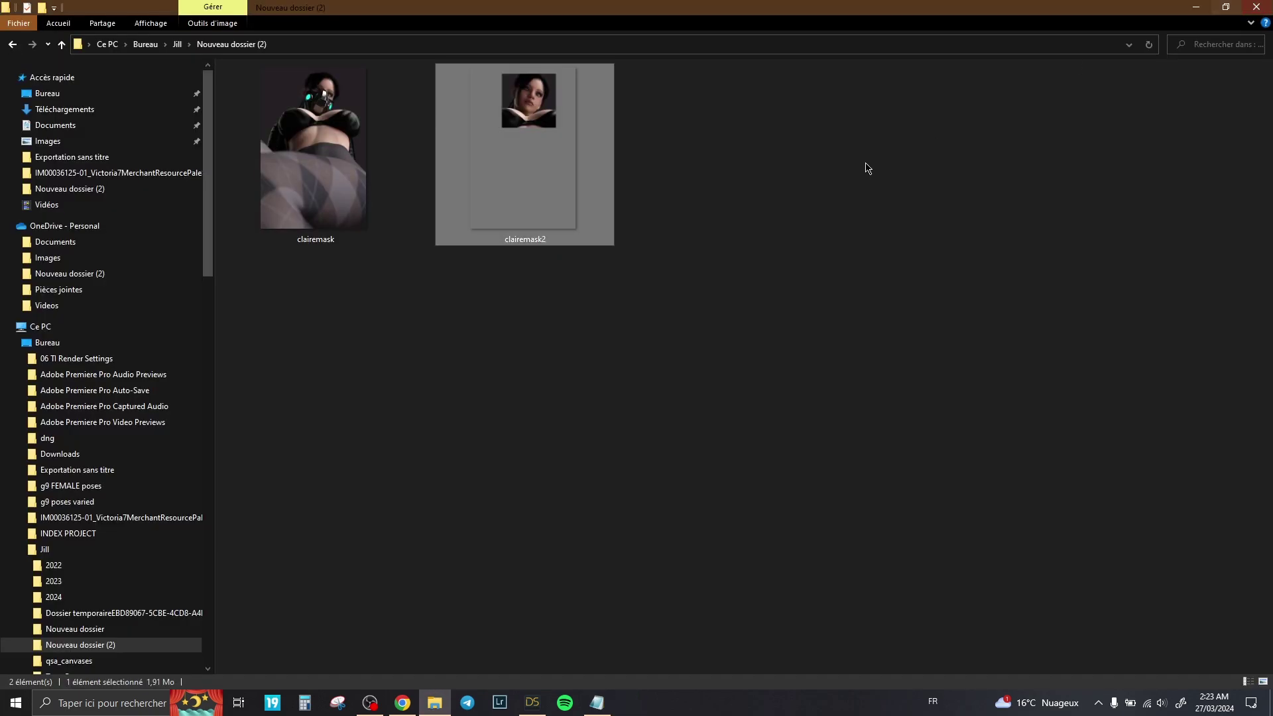
{"action": "left_click", "coordinate": [729, 268]}
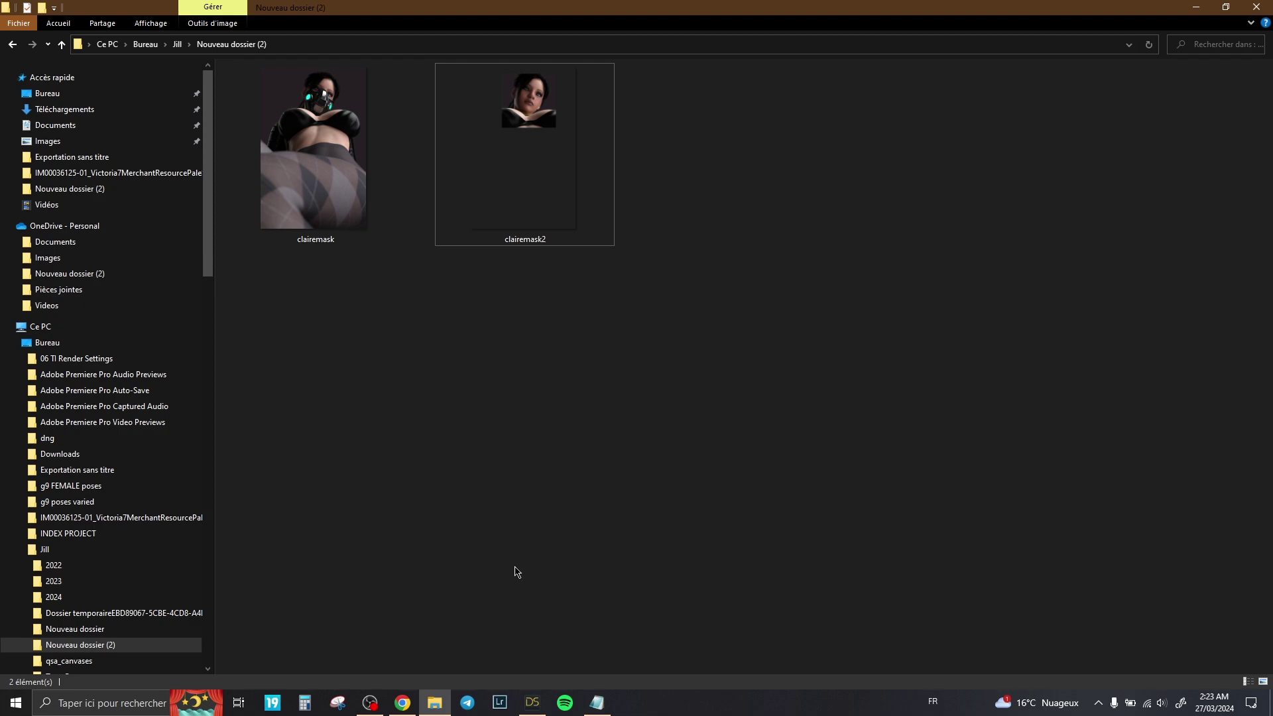
{"action": "left_click", "coordinate": [502, 697]}
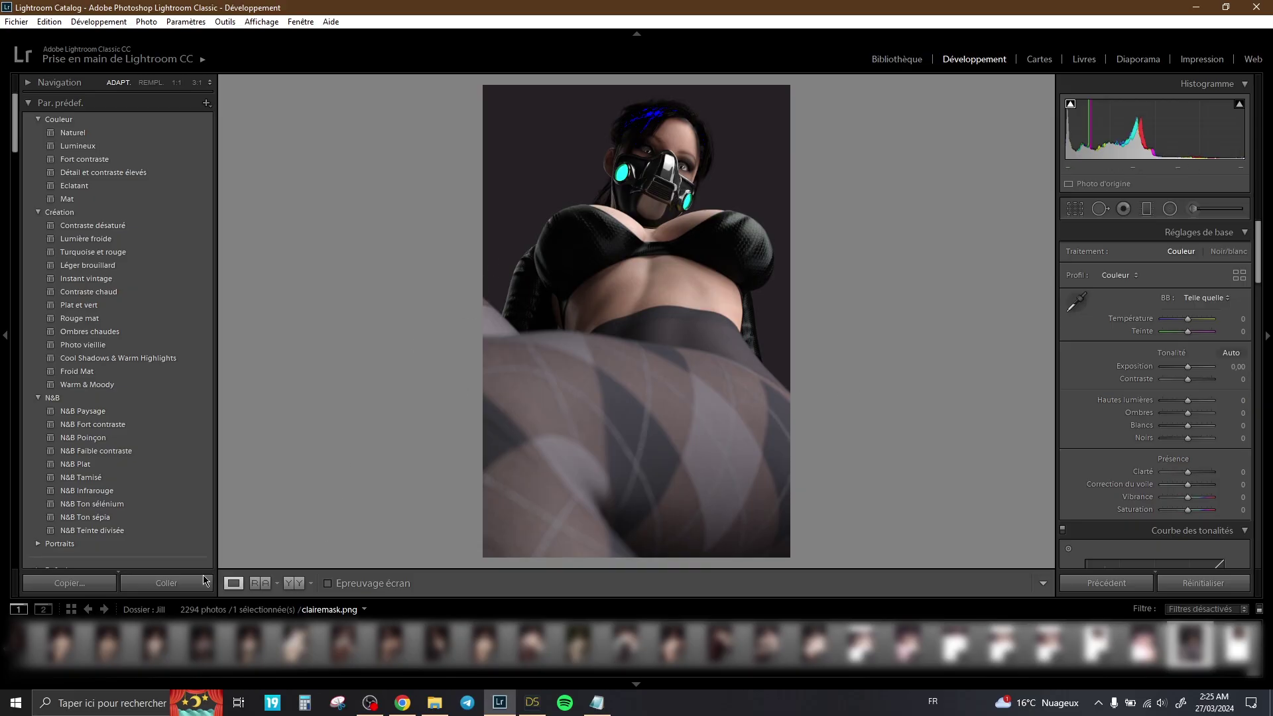
Paste the copied develop settings onto clairemask.png and export it.
{"action": "left_click", "coordinate": [204, 579]}
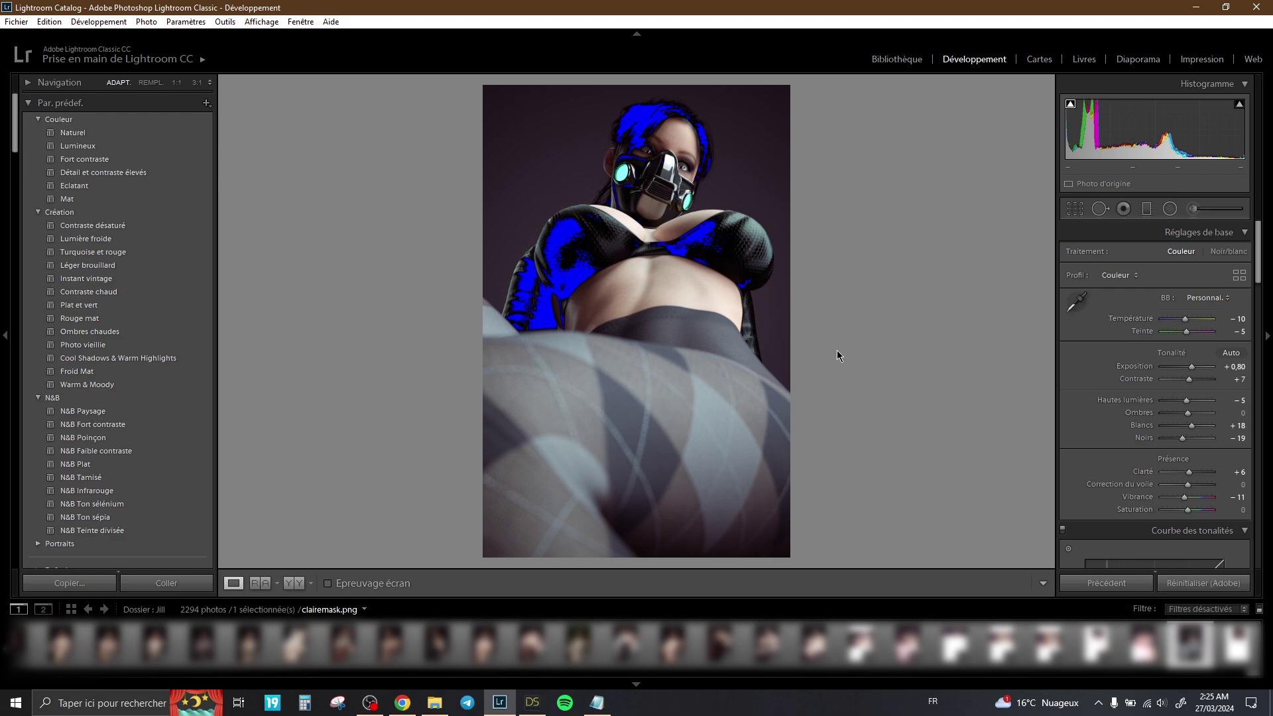
{"action": "key", "text": "ctrl+shift+e"}
{"action": "key", "text": "Return"}
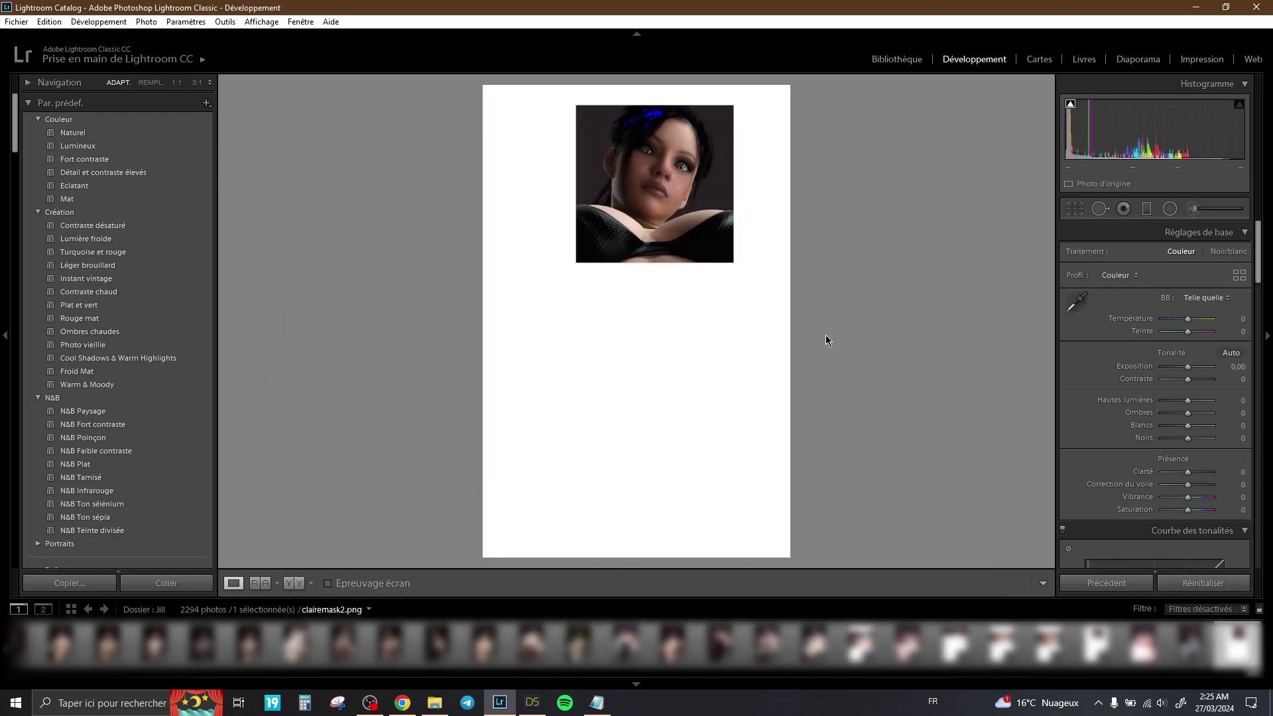
{"action": "key", "text": "ctrl+shift+e"}
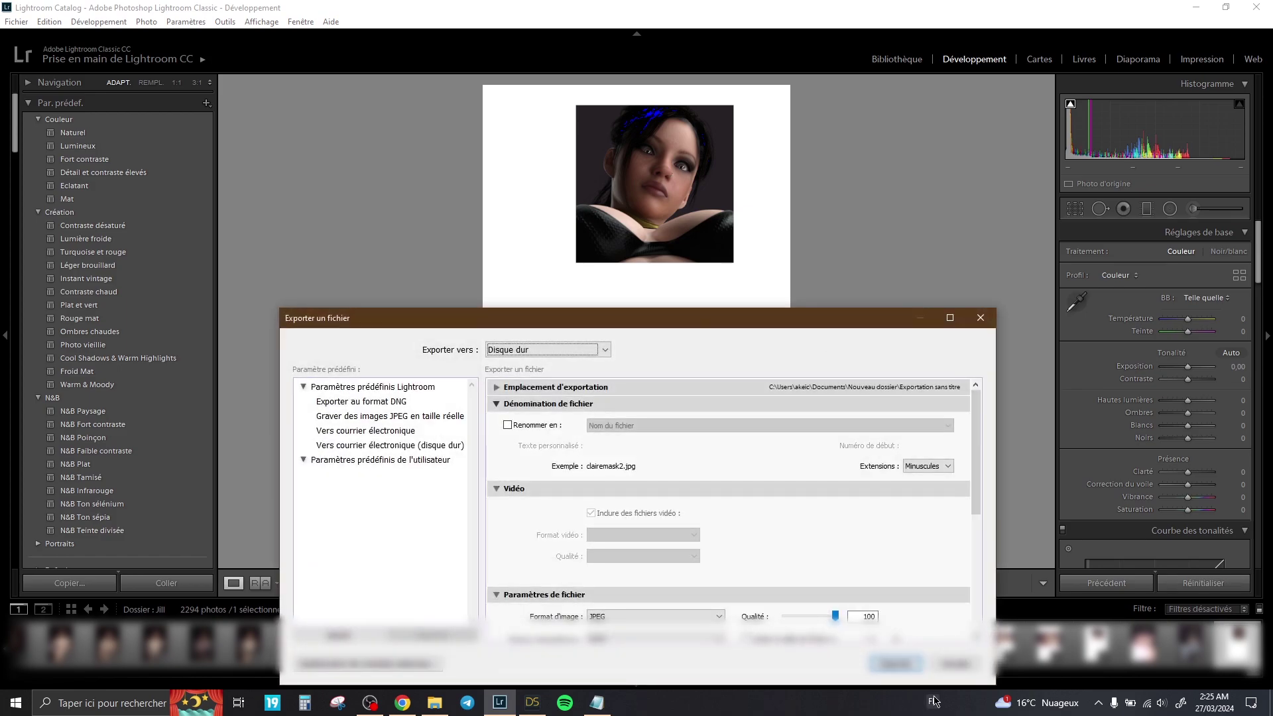
{"action": "key", "text": "Return"}
Paste the same develop settings onto clairemask2.png and export it.
{"action": "left_click", "coordinate": [199, 586]}
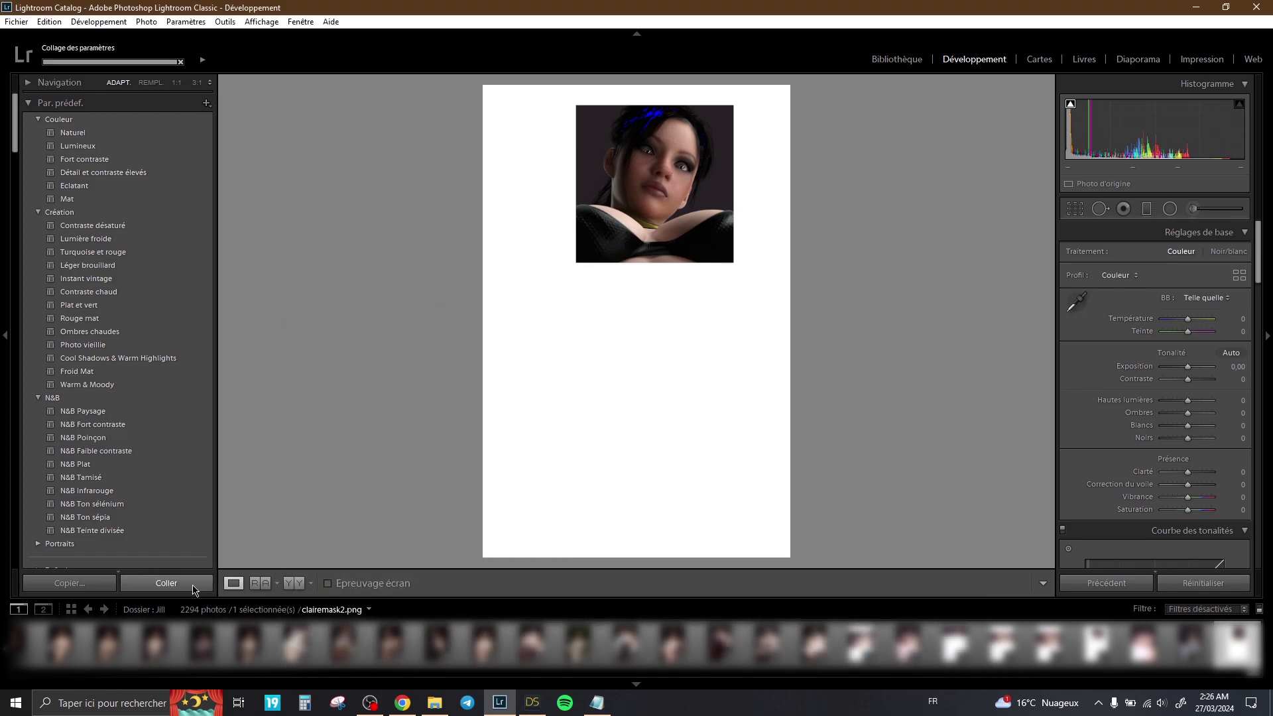
{"action": "key", "text": "ctrl+shift+e"}
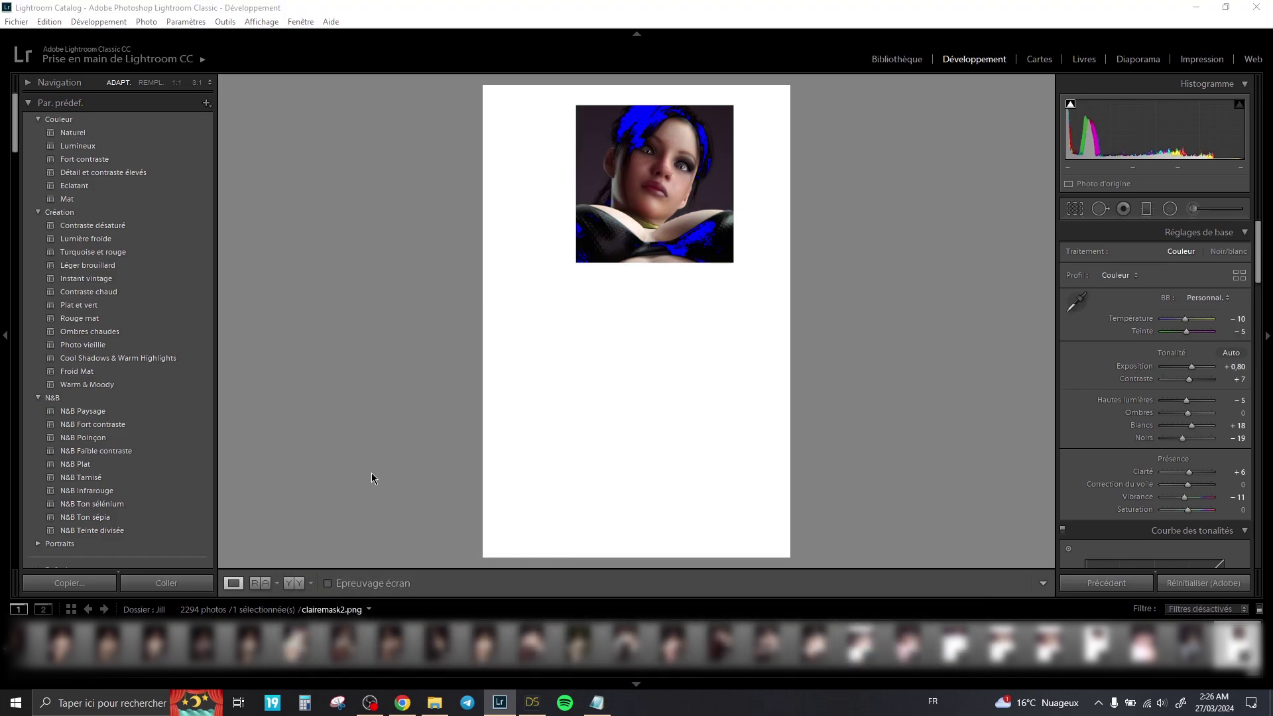
{"action": "key", "text": "Return"}
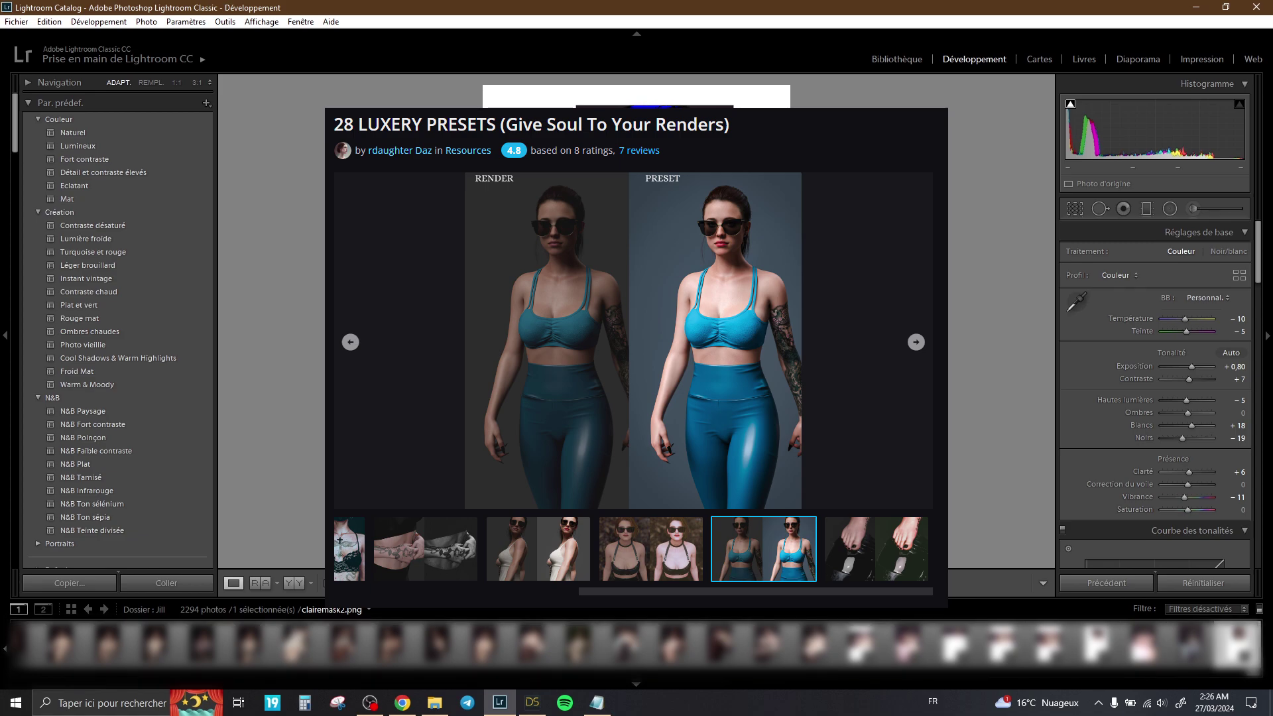
{"action": "key", "text": "alt+Tab"}
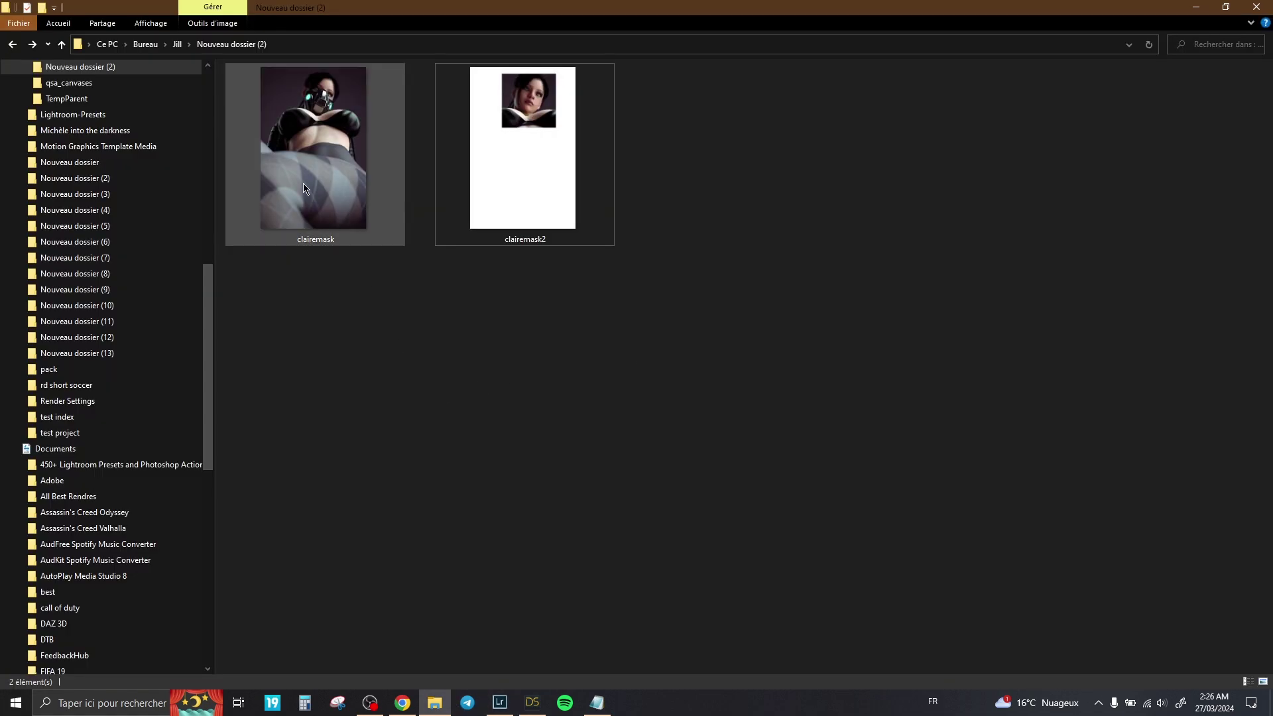
Preview the exported clairemask and clairemask2 images full-screen.
{"action": "left_click", "coordinate": [288, 208]}
{"action": "double_click", "coordinate": [287, 208]}
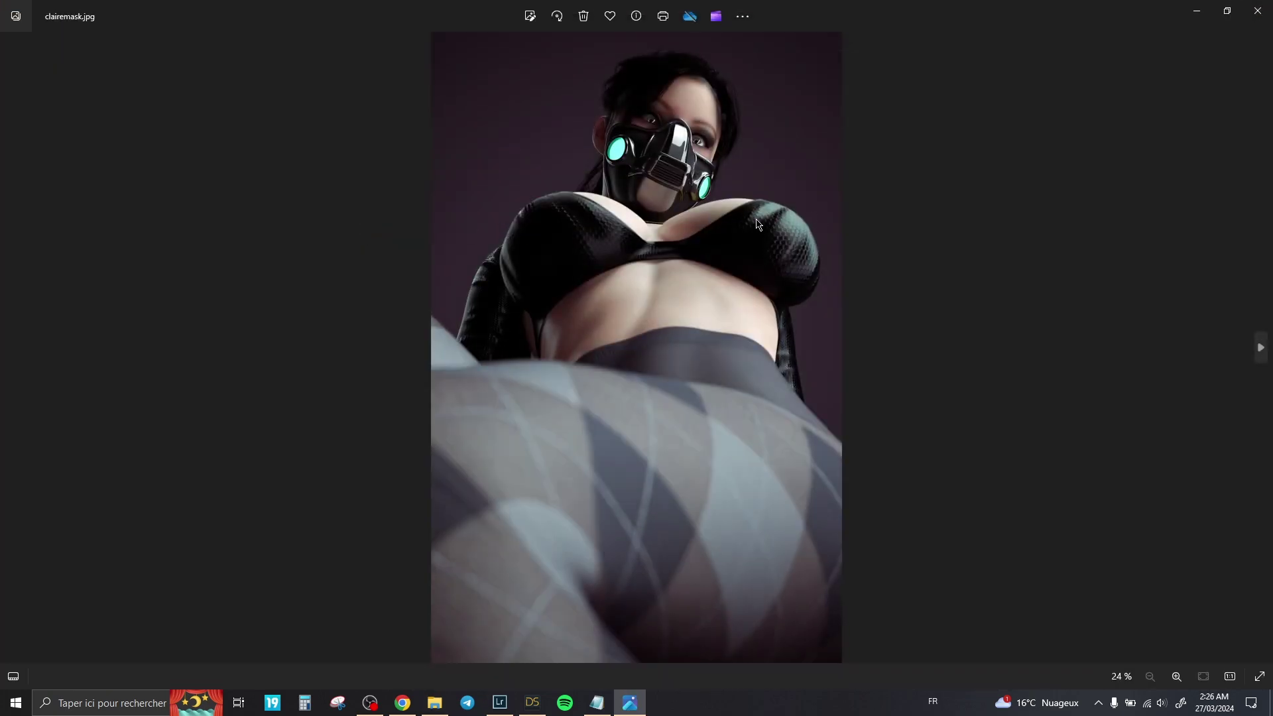
{"action": "key", "text": "alt+Tab"}
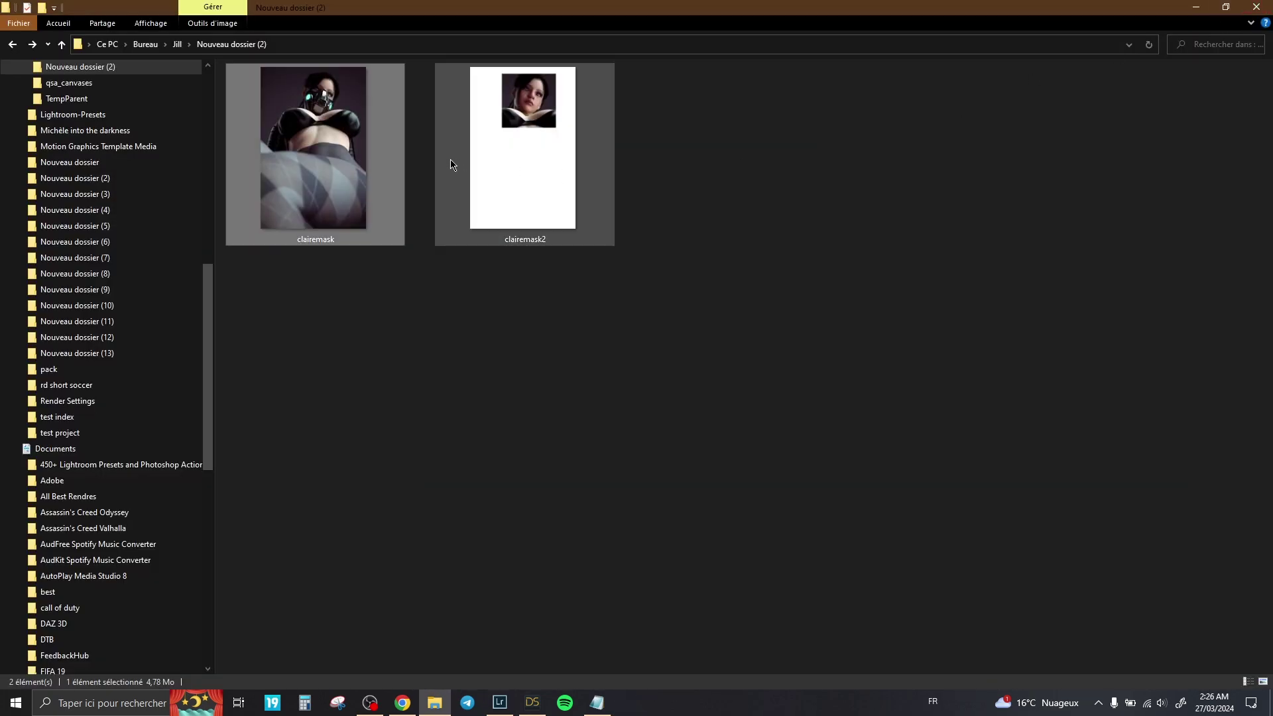
{"action": "double_click", "coordinate": [451, 159]}
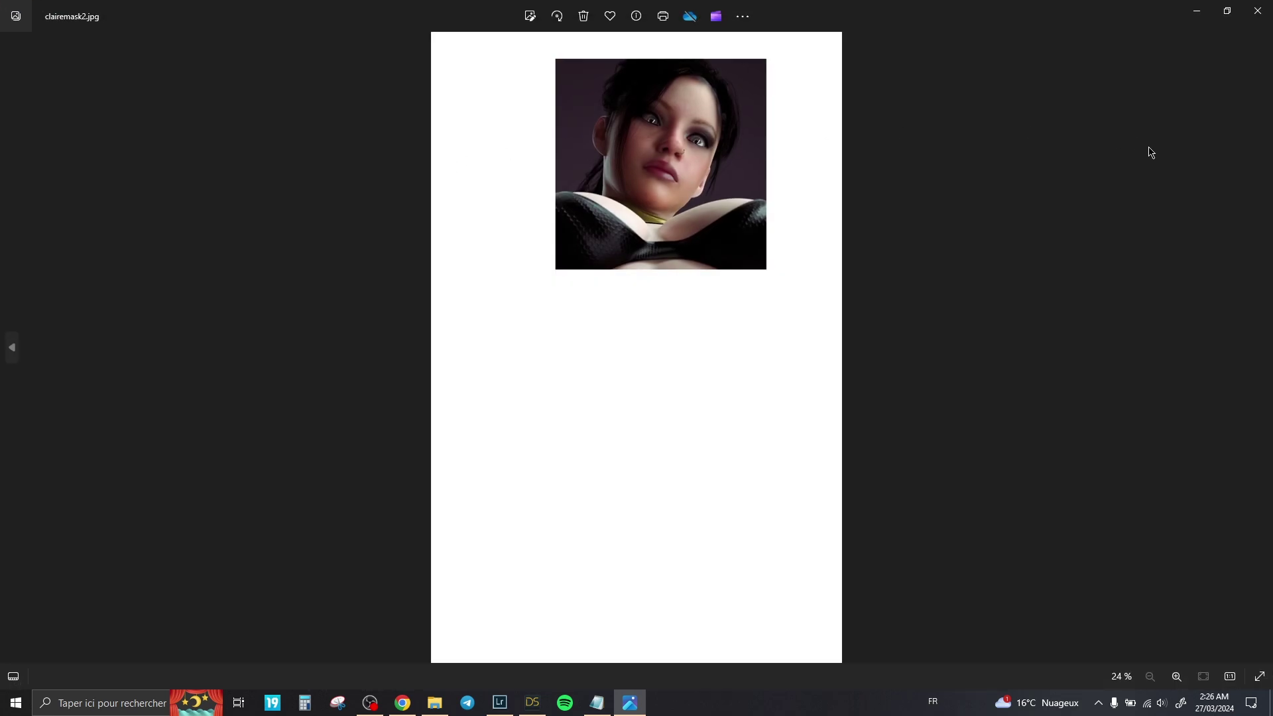
{"action": "left_click", "coordinate": [1258, 10]}
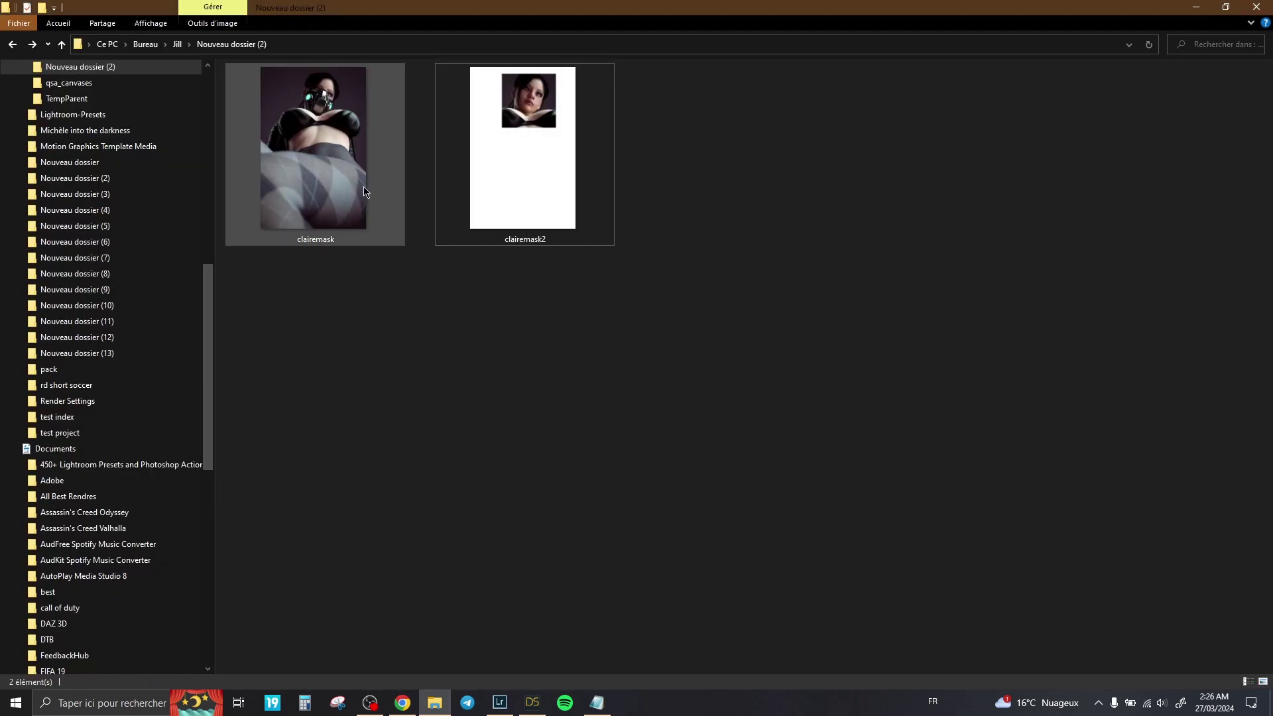
Open clairemask in Adobe Photoshop 2023 via Ouvrir avec.
{"action": "right_click", "coordinate": [347, 167]}
{"action": "mouse_move", "coordinate": [588, 361]}
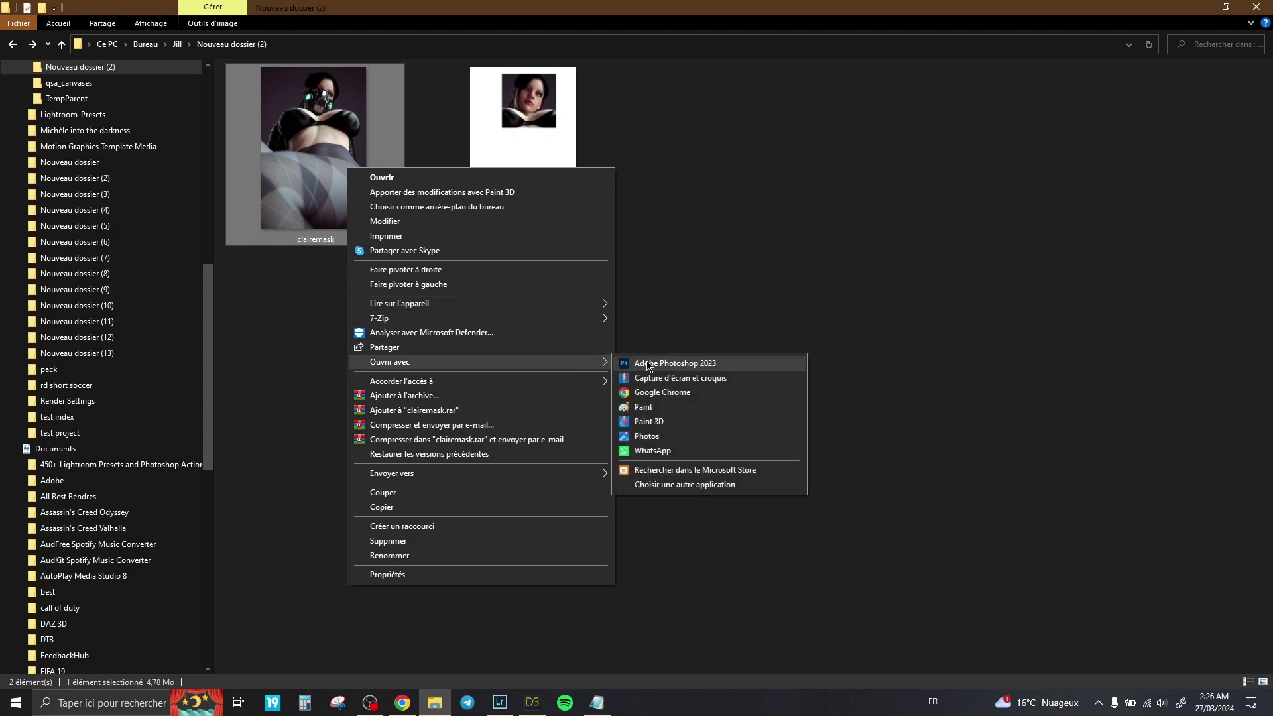
{"action": "left_click", "coordinate": [647, 363]}
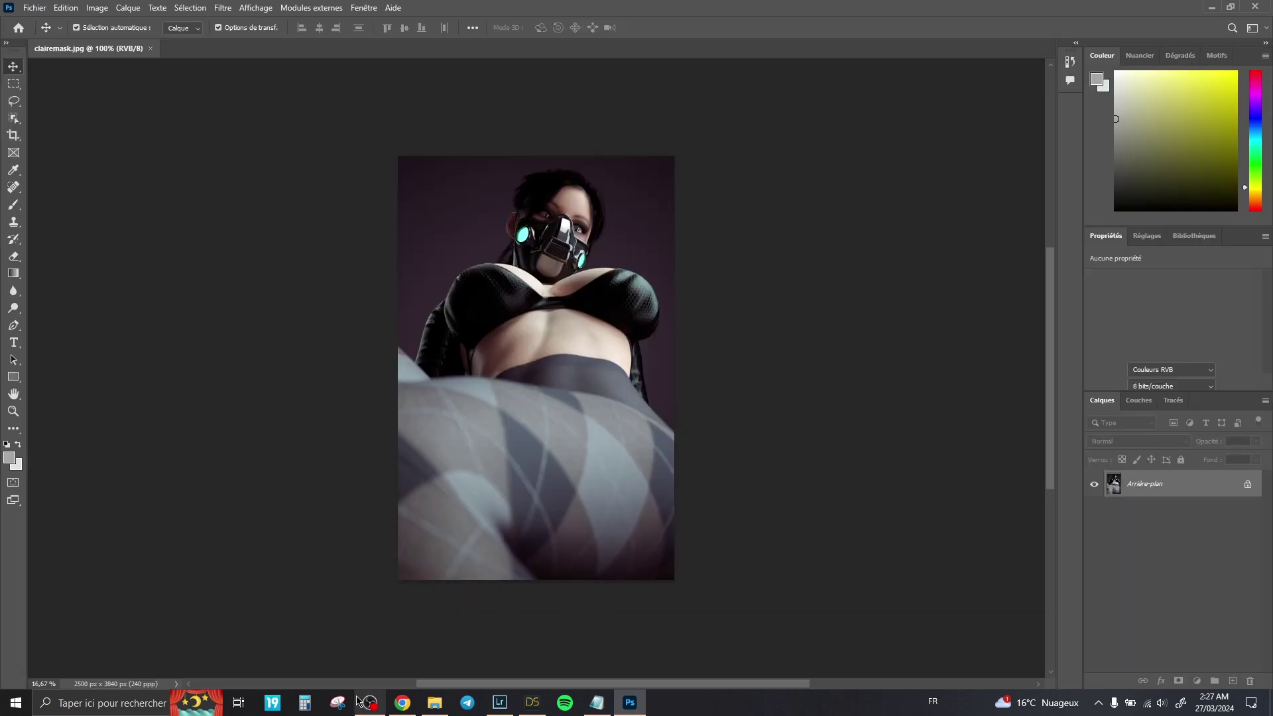
Open clairemask2 in Adobe Photoshop as well via Ouvrir avec.
{"action": "left_click", "coordinate": [435, 703]}
{"action": "right_click", "coordinate": [524, 137]}
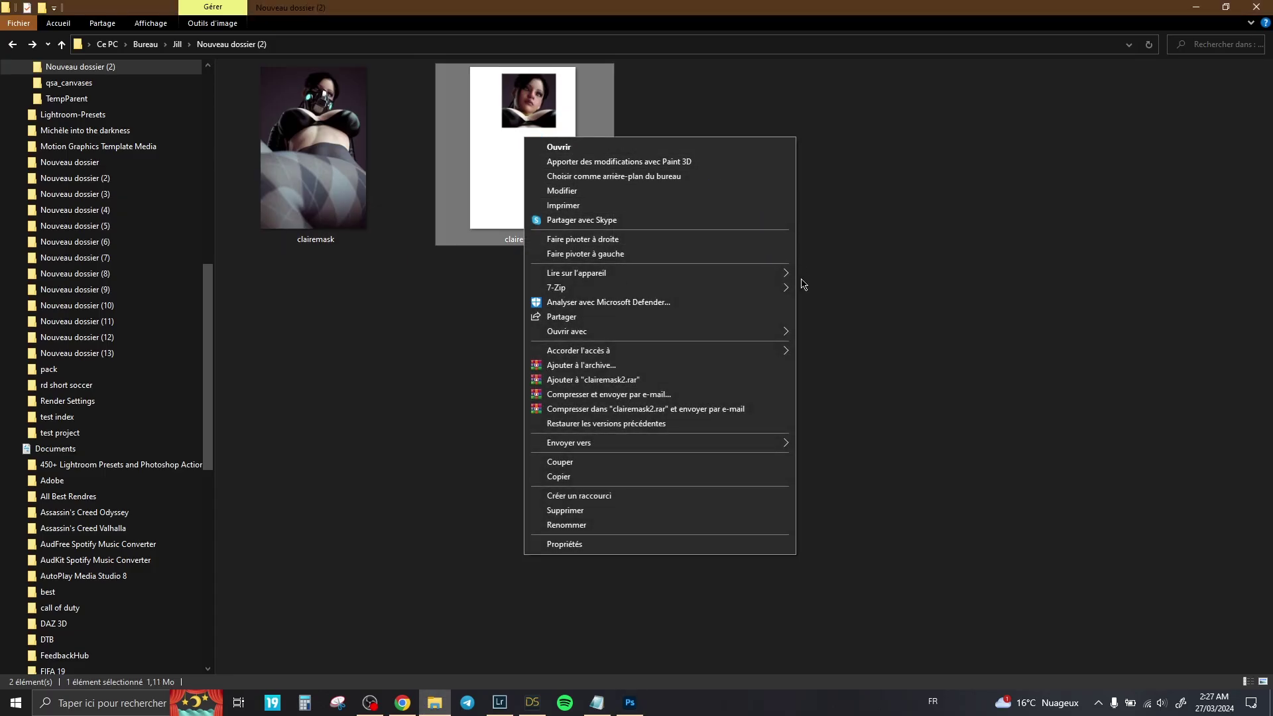
{"action": "mouse_move", "coordinate": [762, 332]}
{"action": "left_click", "coordinate": [818, 331]}
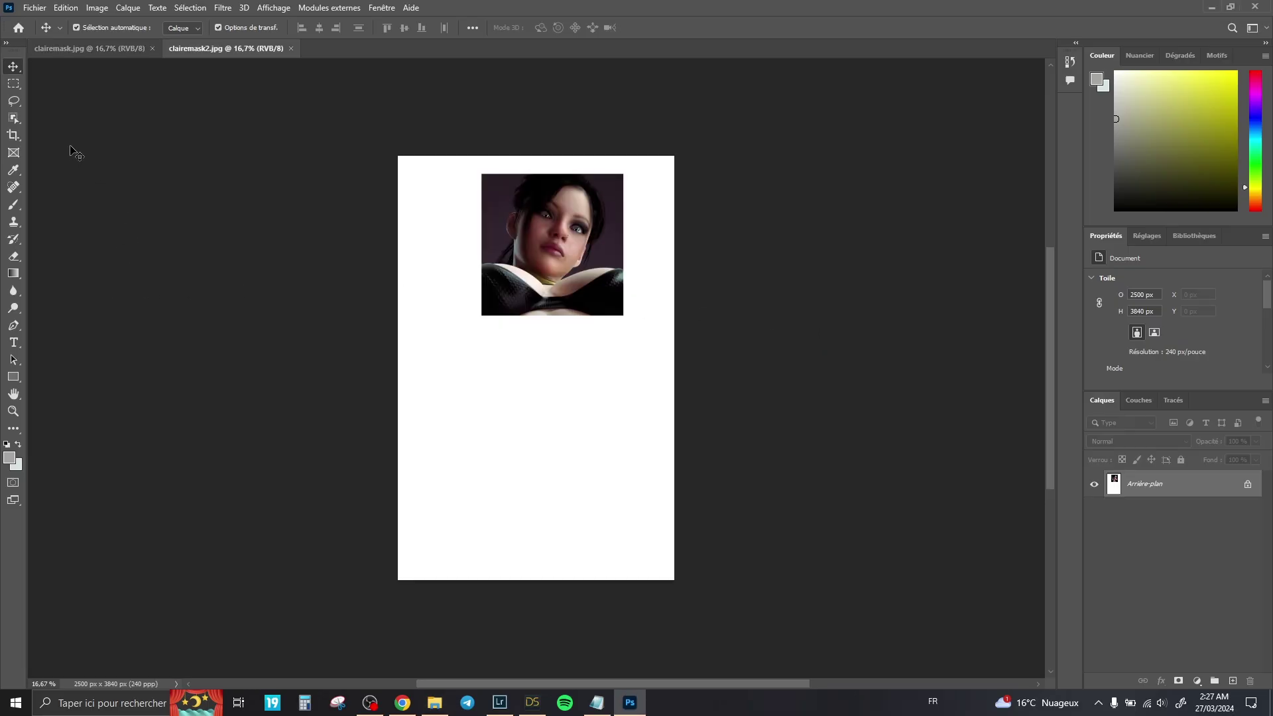
Select the whole clairemask2 canvas and paste it as a new layer into clairemask.
{"action": "left_click", "coordinate": [13, 83]}
{"action": "left_click_drag", "start_coordinate": [301, 116], "coordinate": [816, 614]}
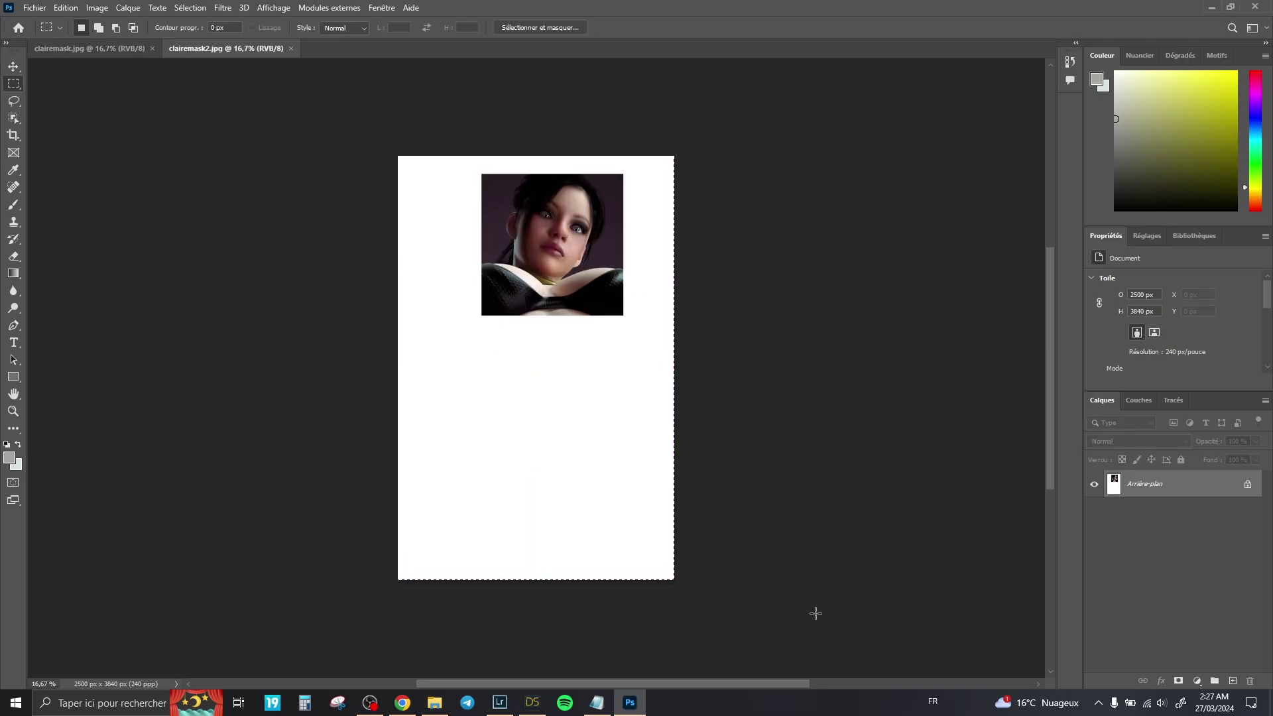
{"action": "left_click", "coordinate": [90, 49]}
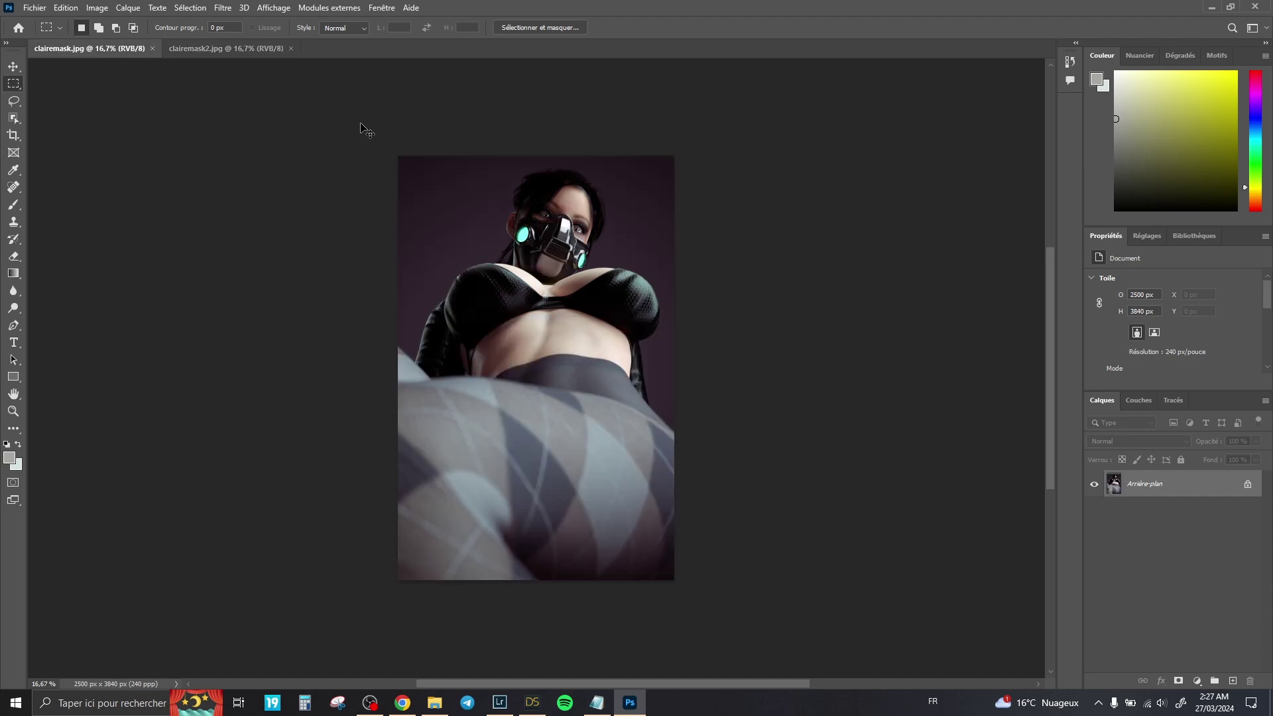
{"action": "key", "text": "ctrl+v"}
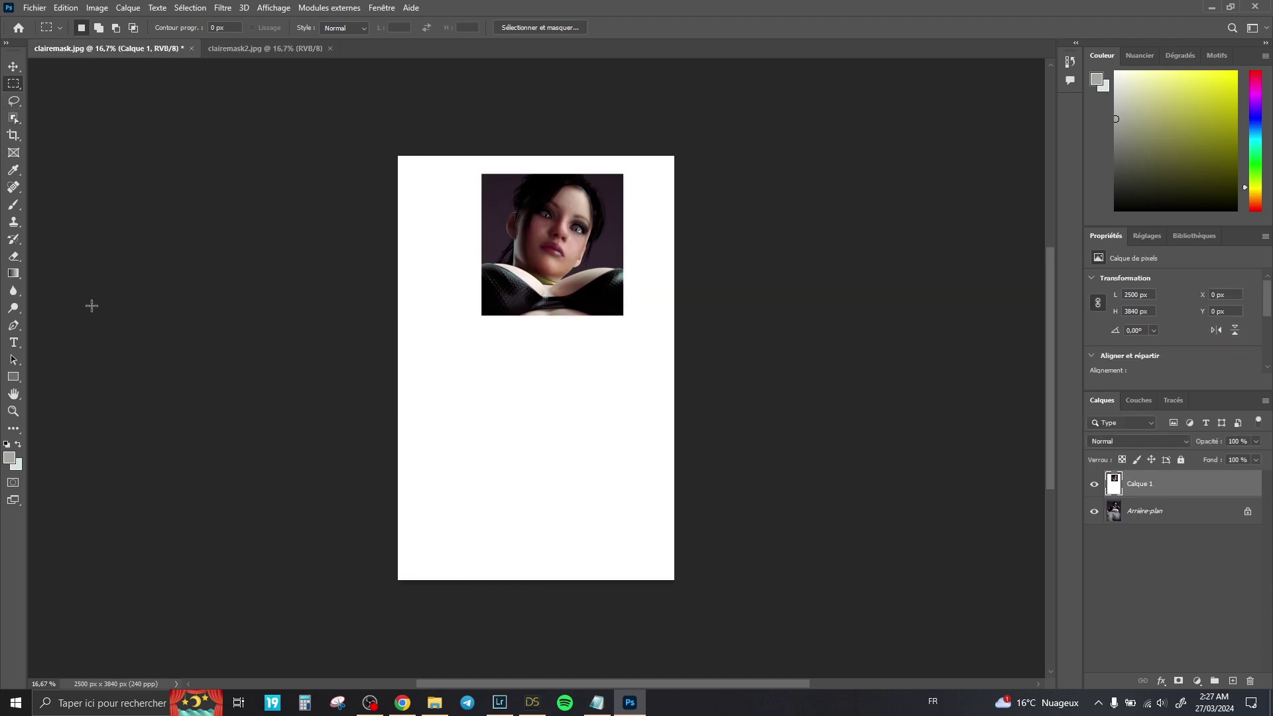
Erase the white areas around the pasted face, then hide that layer to compare.
{"action": "left_click", "coordinate": [13, 258]}
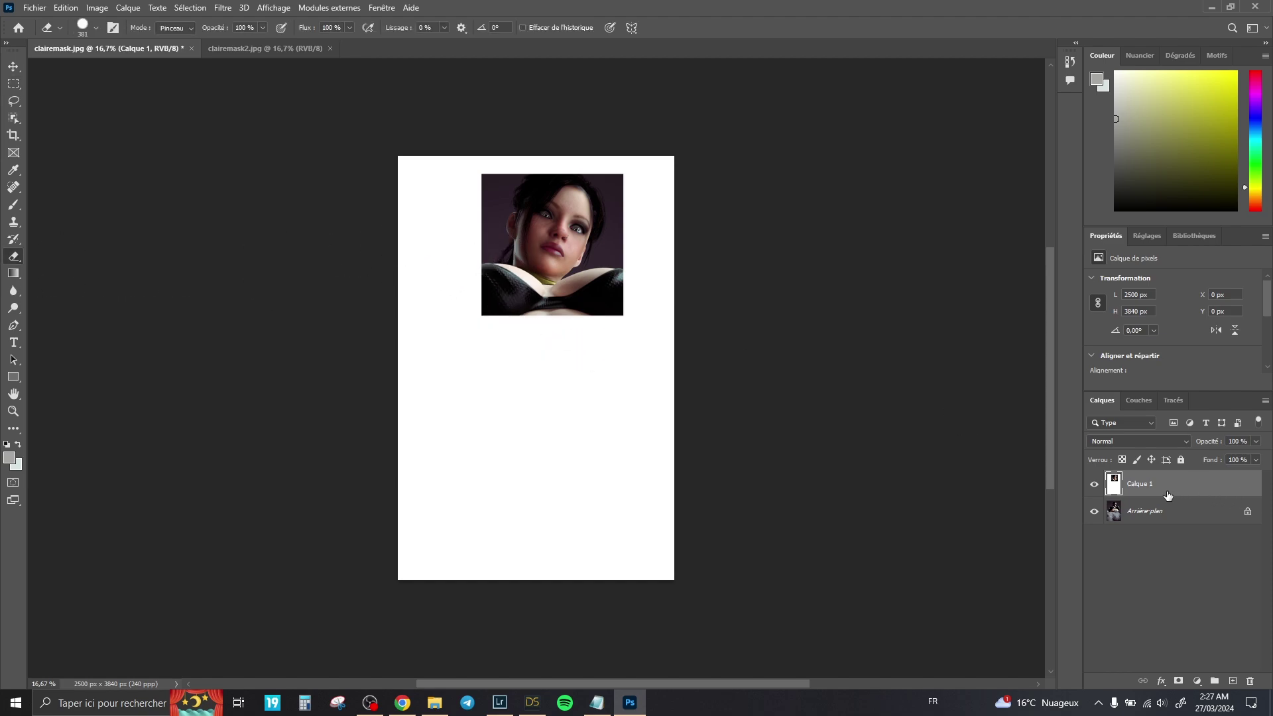
{"action": "mouse_move", "coordinate": [622, 321]}
{"action": "left_mouse_down"}
{"action": "mouse_move", "coordinate": [487, 339]}
{"action": "mouse_move", "coordinate": [522, 329]}
{"action": "mouse_move", "coordinate": [475, 315]}
{"action": "mouse_move", "coordinate": [471, 159]}
{"action": "mouse_move", "coordinate": [441, 320]}
{"action": "mouse_move", "coordinate": [475, 390]}
{"action": "mouse_move", "coordinate": [491, 369]}
{"action": "mouse_move", "coordinate": [625, 359]}
{"action": "mouse_move", "coordinate": [636, 172]}
{"action": "mouse_move", "coordinate": [595, 157]}
{"action": "mouse_move", "coordinate": [466, 165]}
{"action": "mouse_move", "coordinate": [687, 167]}
{"action": "mouse_move", "coordinate": [657, 550]}
{"action": "left_mouse_up"}
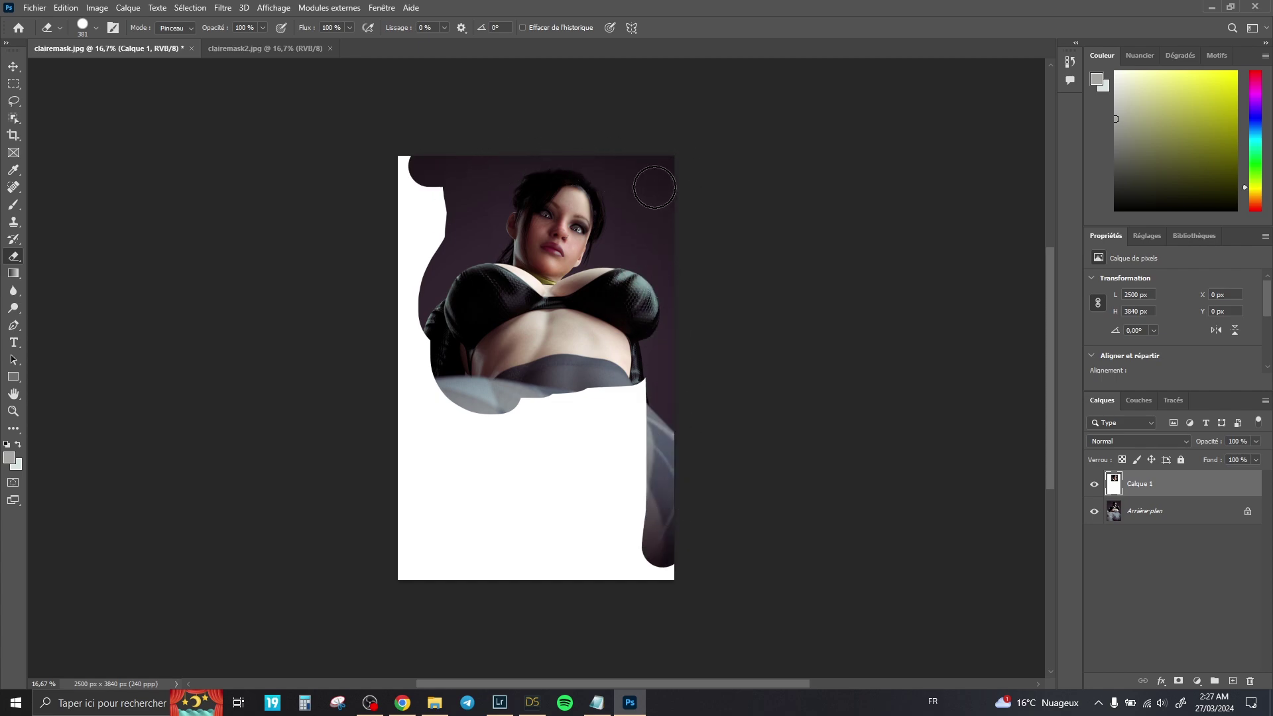
{"action": "mouse_move", "coordinate": [633, 394]}
{"action": "left_mouse_down"}
{"action": "mouse_move", "coordinate": [628, 514]}
{"action": "mouse_move", "coordinate": [608, 418]}
{"action": "mouse_move", "coordinate": [506, 420]}
{"action": "mouse_move", "coordinate": [605, 387]}
{"action": "mouse_move", "coordinate": [406, 250]}
{"action": "mouse_move", "coordinate": [426, 178]}
{"action": "mouse_move", "coordinate": [421, 593]}
{"action": "mouse_move", "coordinate": [703, 577]}
{"action": "mouse_move", "coordinate": [388, 582]}
{"action": "mouse_move", "coordinate": [643, 554]}
{"action": "mouse_move", "coordinate": [577, 447]}
{"action": "mouse_move", "coordinate": [429, 520]}
{"action": "mouse_move", "coordinate": [443, 421]}
{"action": "mouse_move", "coordinate": [520, 484]}
{"action": "mouse_move", "coordinate": [537, 440]}
{"action": "mouse_move", "coordinate": [551, 455]}
{"action": "mouse_move", "coordinate": [486, 506]}
{"action": "mouse_move", "coordinate": [498, 506]}
{"action": "left_mouse_up"}
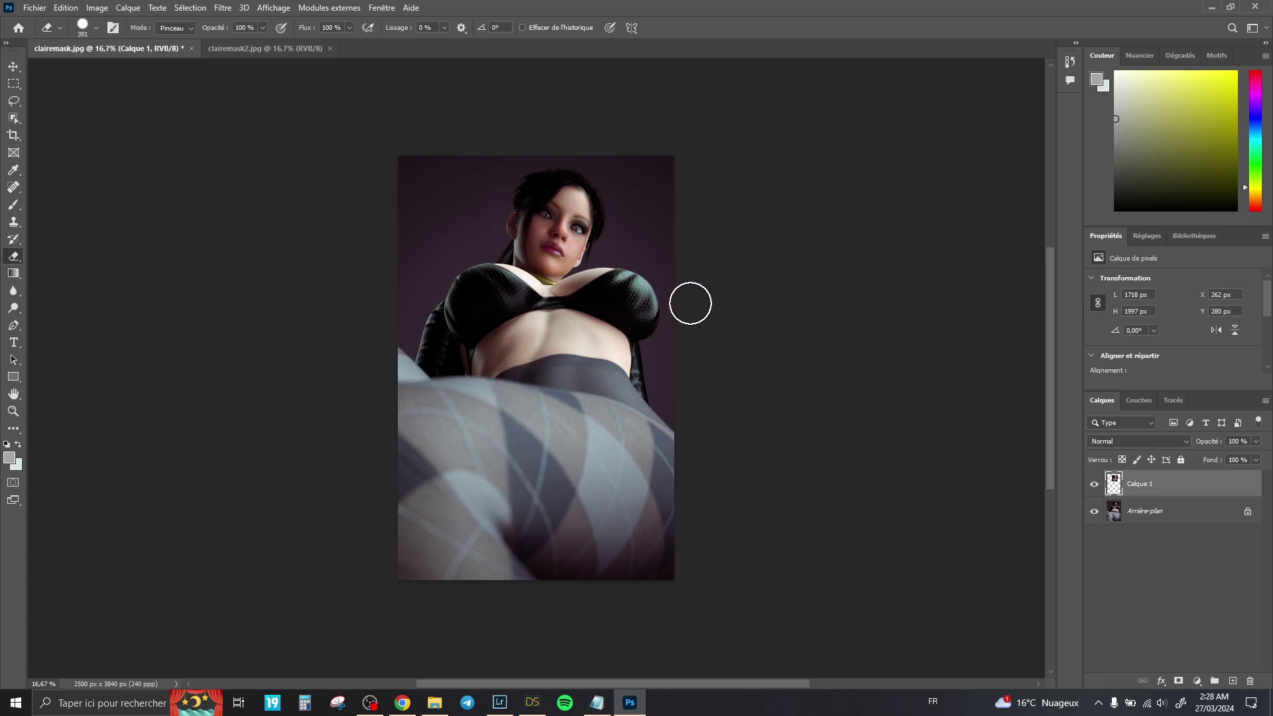
{"action": "left_click", "coordinate": [1094, 484]}
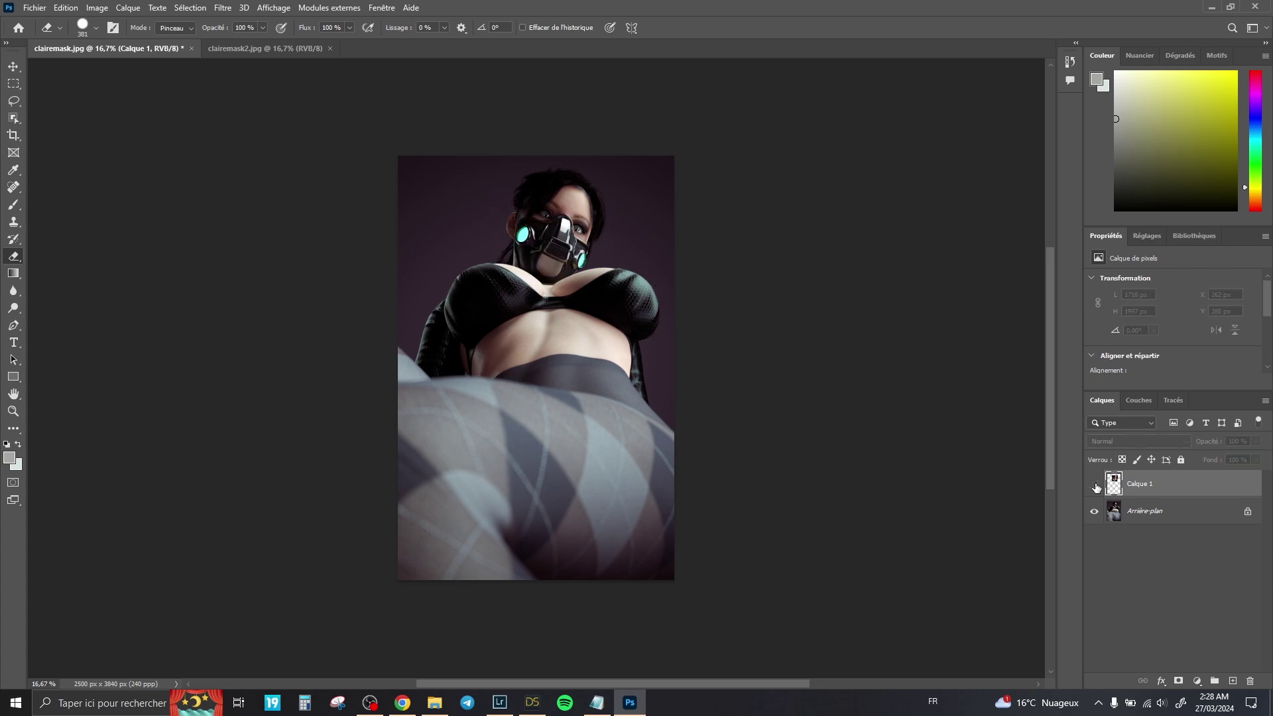
Show the Calque 1 face layer, check the original scene in DAZ Studio, and return to Photoshop.
{"action": "left_click", "coordinate": [1095, 485]}
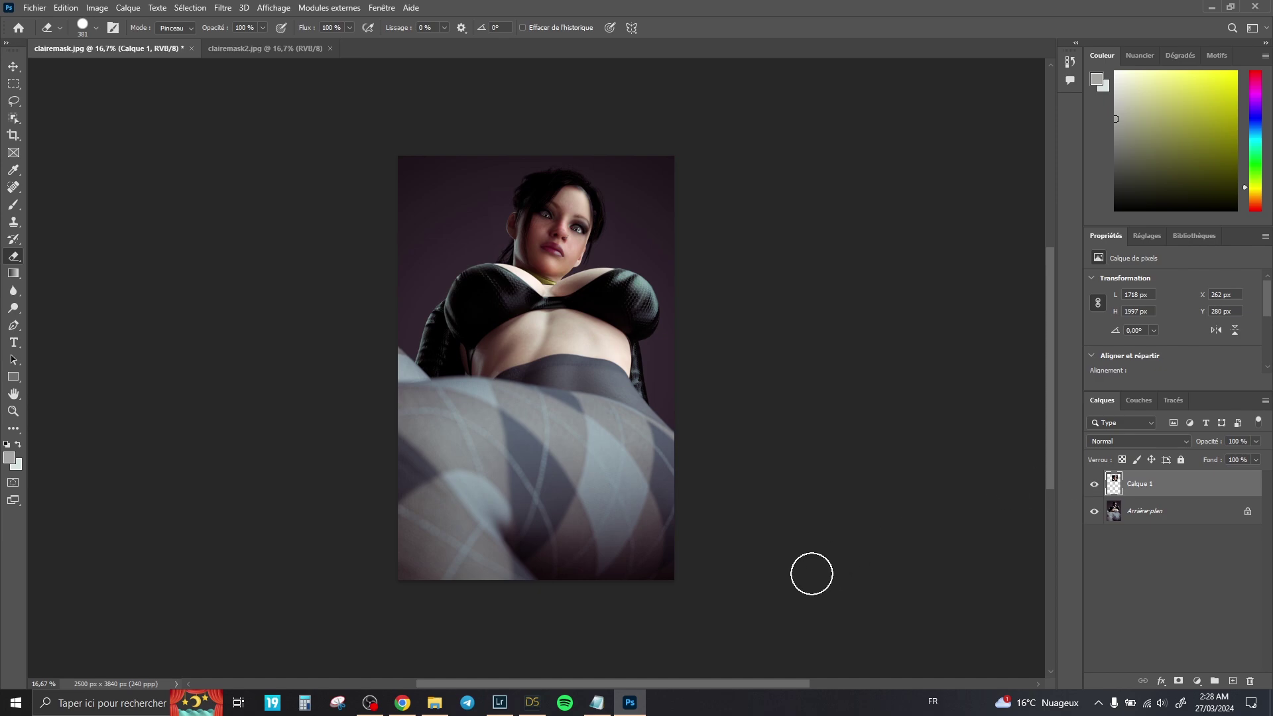
{"action": "left_click", "coordinate": [532, 703]}
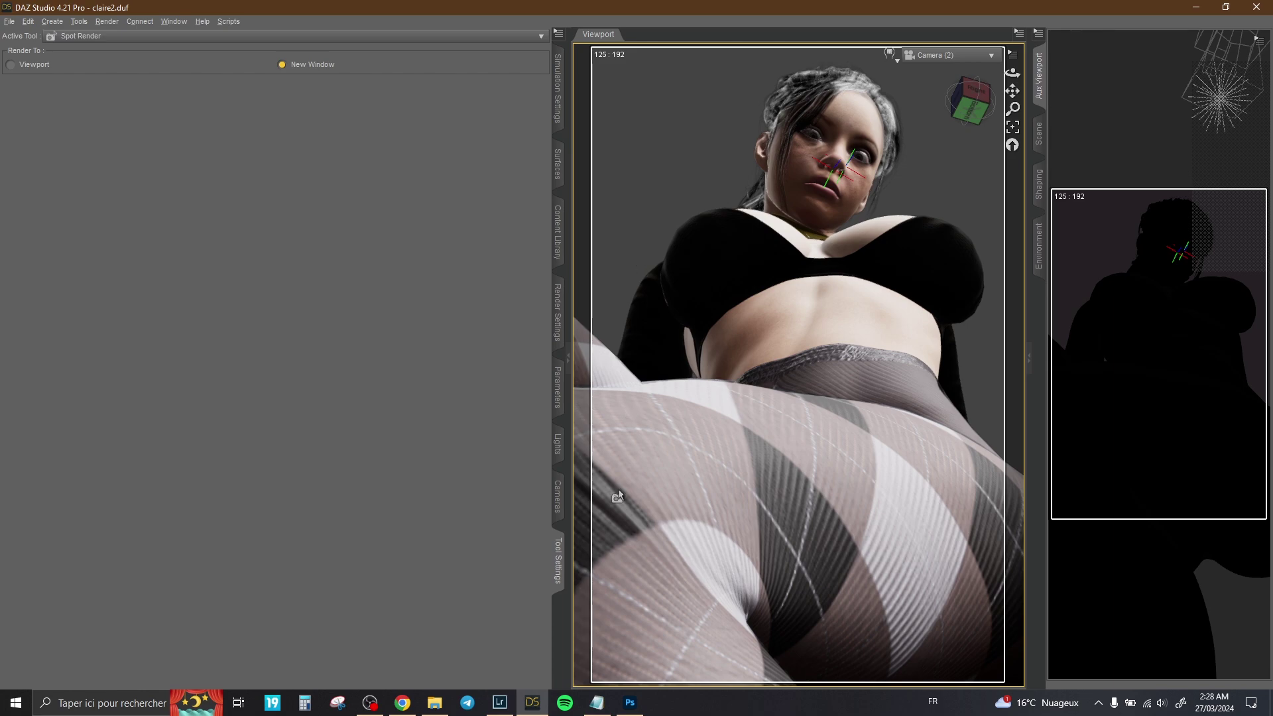
{"action": "left_click", "coordinate": [630, 702]}
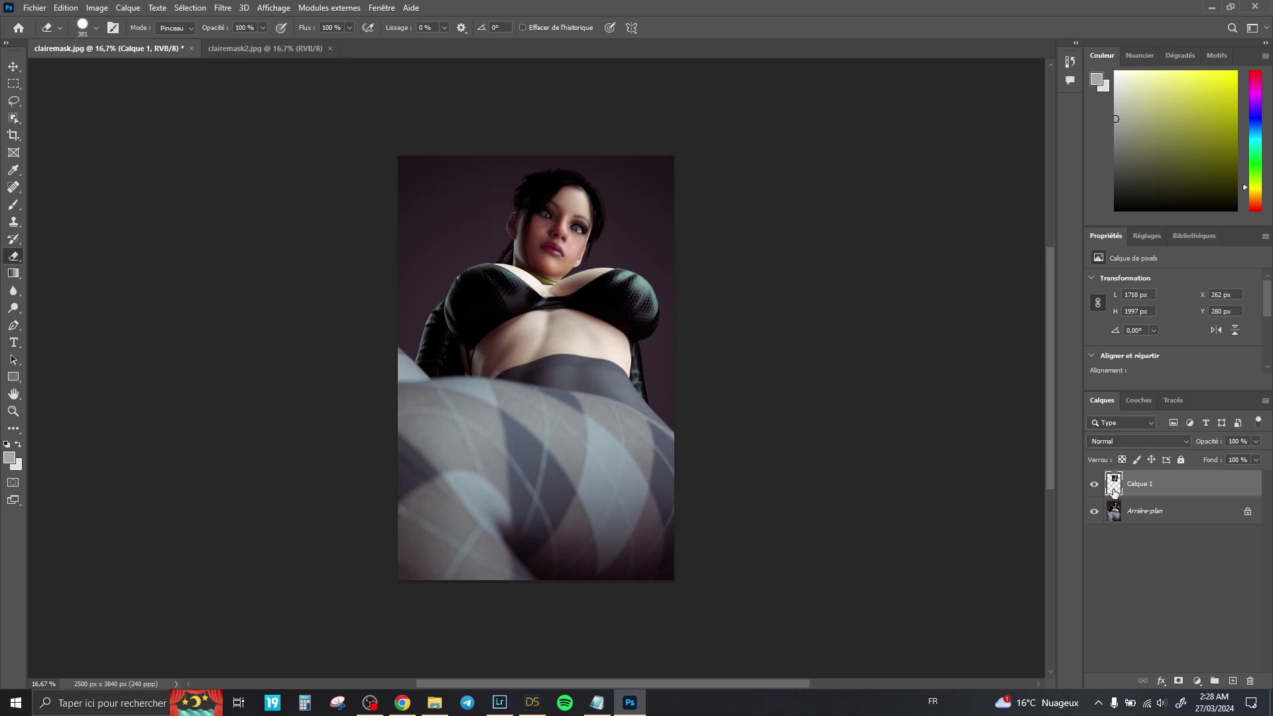
Toggle Calque 1 on and off to compare the composite, leaving it hidden, then open Fichier.
{"action": "left_click", "coordinate": [1094, 487]}
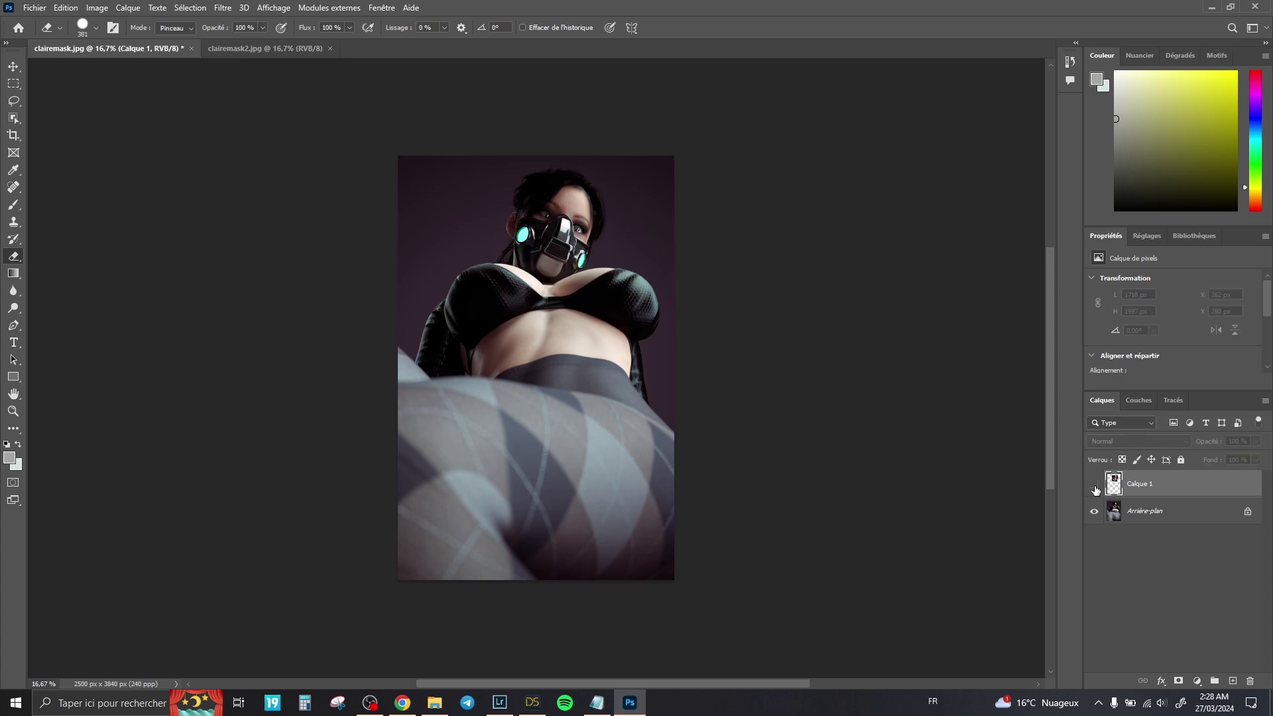
{"action": "left_click", "coordinate": [1094, 487]}
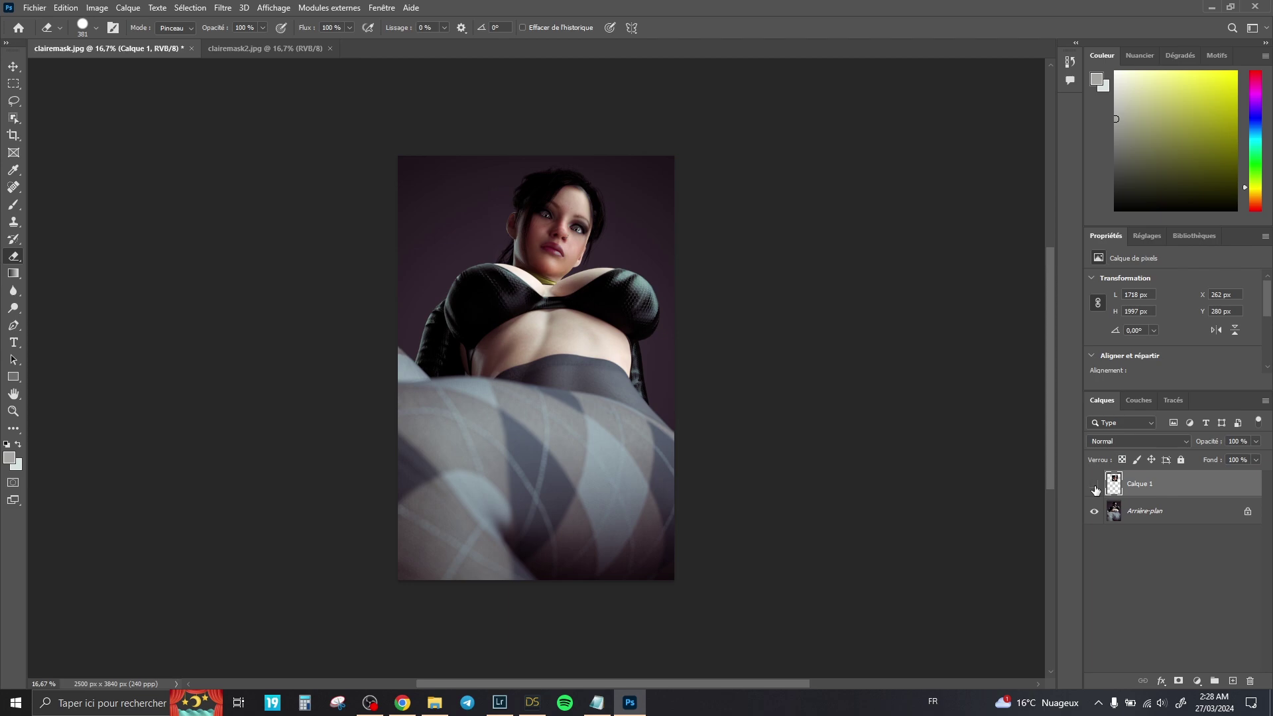
{"action": "left_click", "coordinate": [1094, 488]}
{"action": "left_click", "coordinate": [1094, 488]}
{"action": "left_click", "coordinate": [1094, 488]}
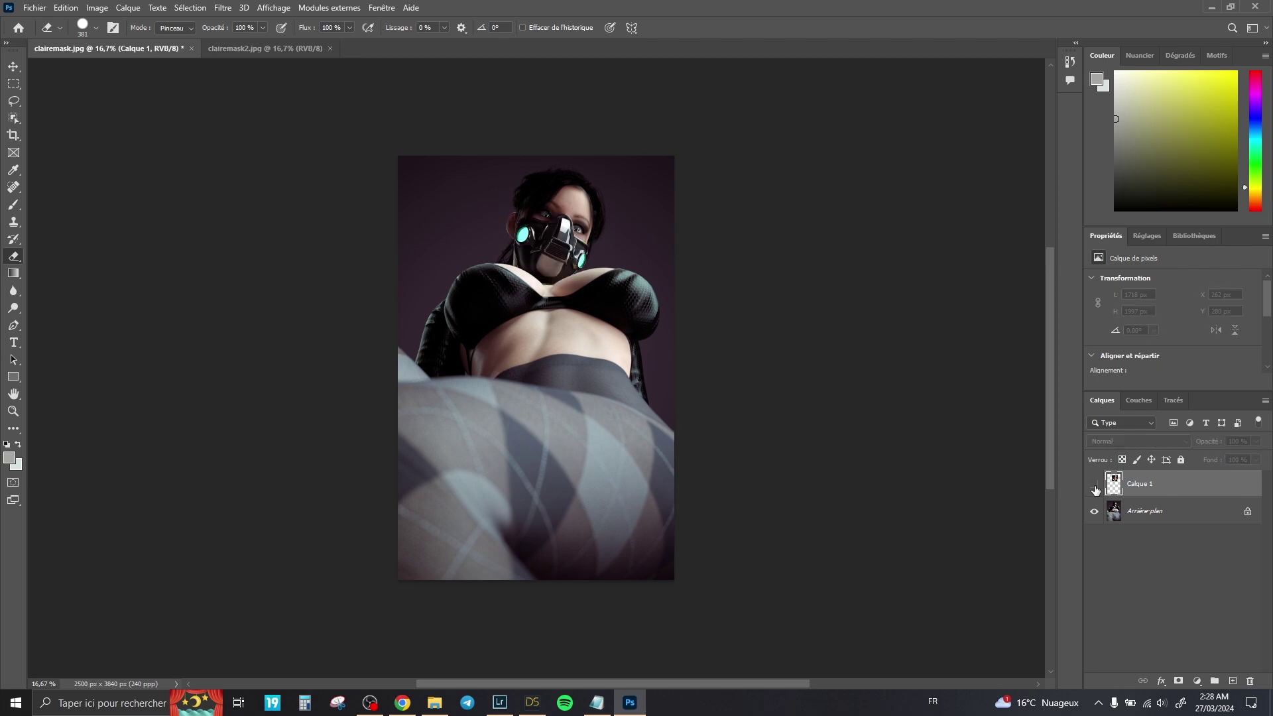
{"action": "left_click", "coordinate": [31, 7]}
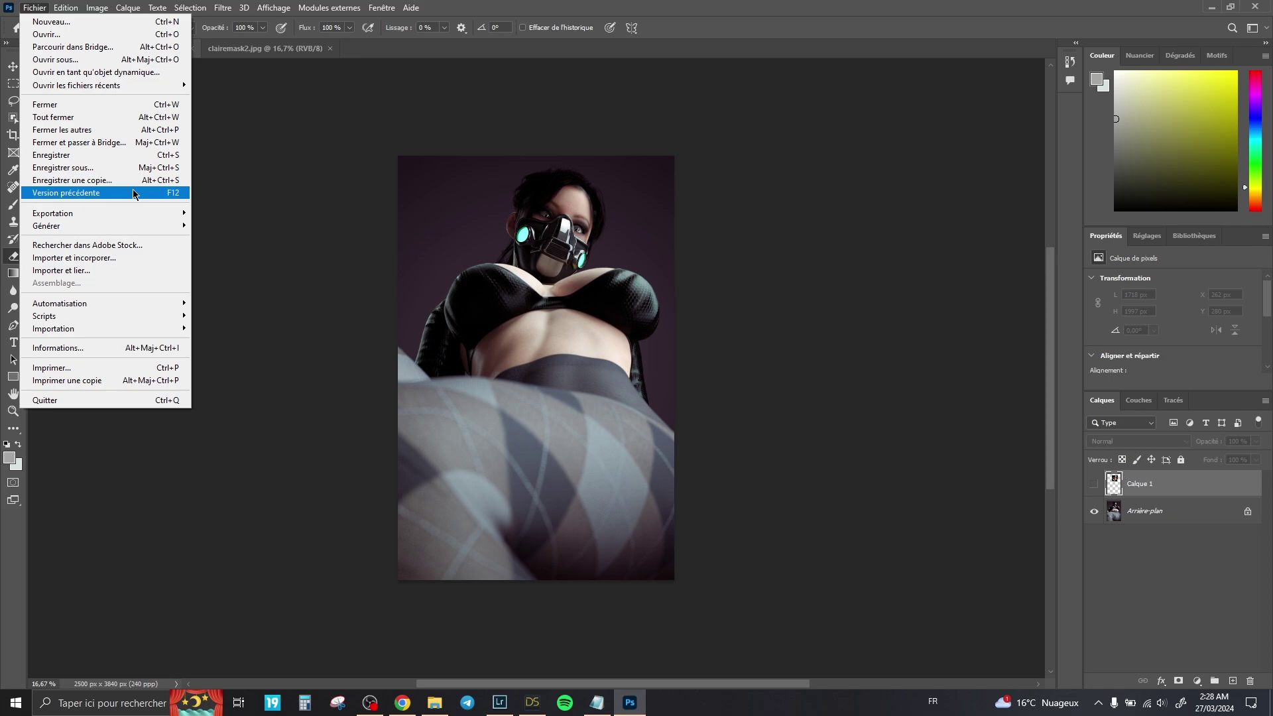
Quick-export the composite as clairemask3.png and view clairemask, clairemask2 and clairemask3.png in Photos.
{"action": "mouse_move", "coordinate": [73, 205]}
{"action": "left_click", "coordinate": [236, 213]}
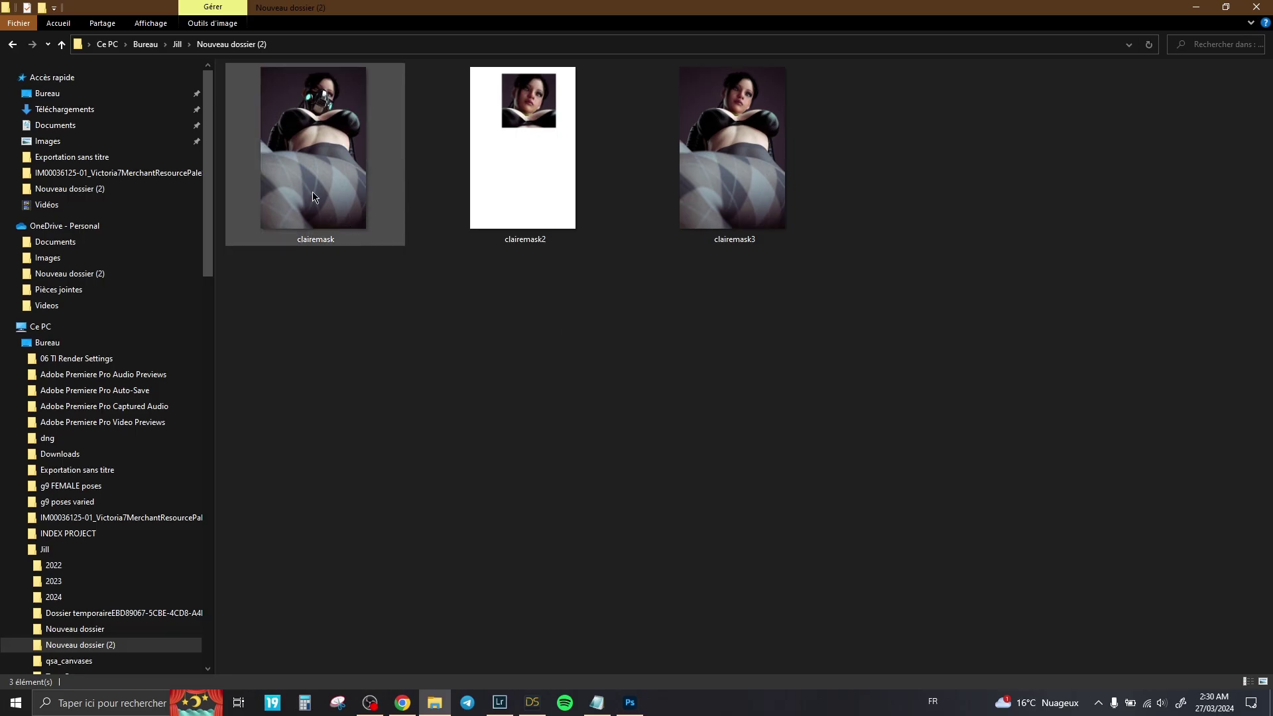
{"action": "double_click", "coordinate": [398, 212]}
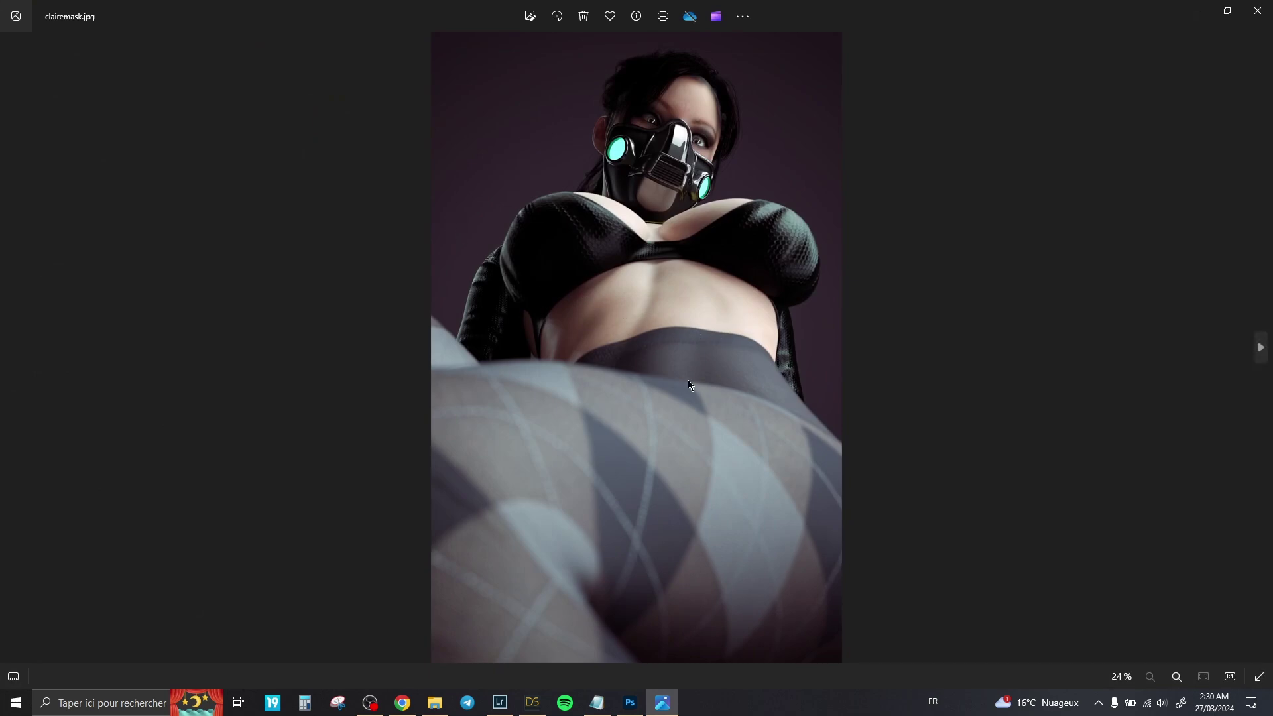
{"action": "left_click", "coordinate": [1260, 348]}
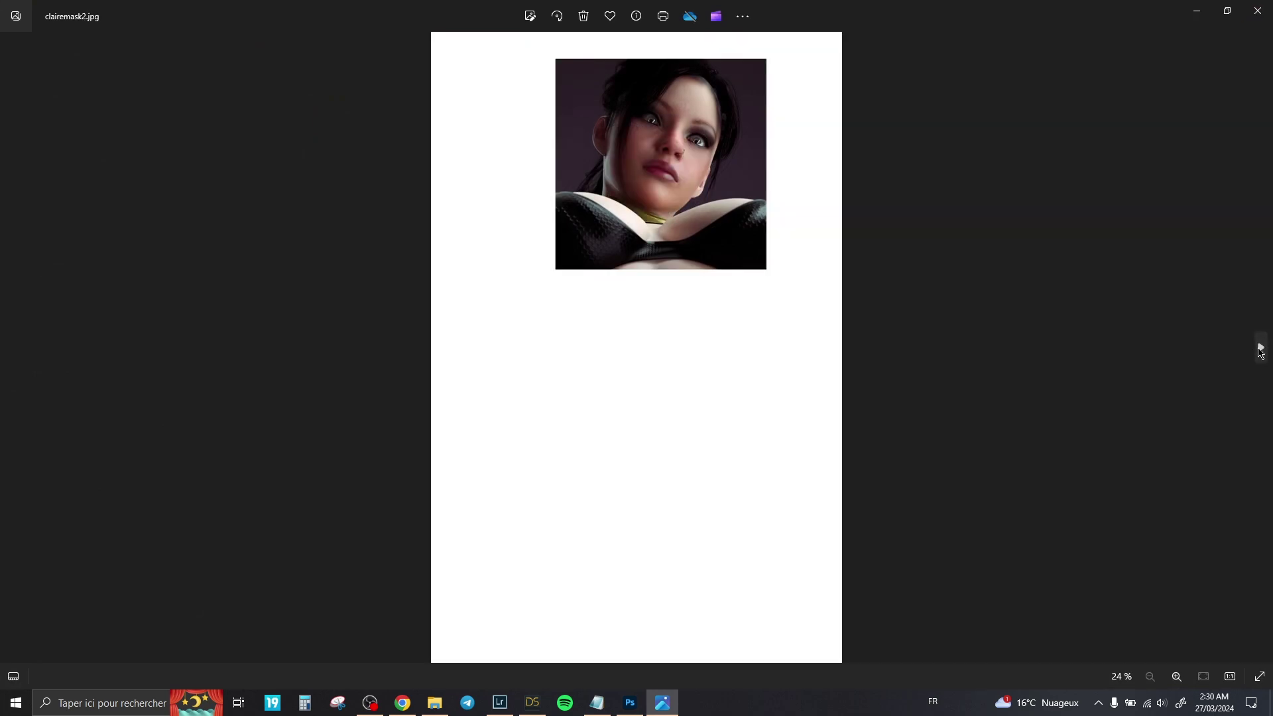
{"action": "left_click", "coordinate": [1261, 349]}
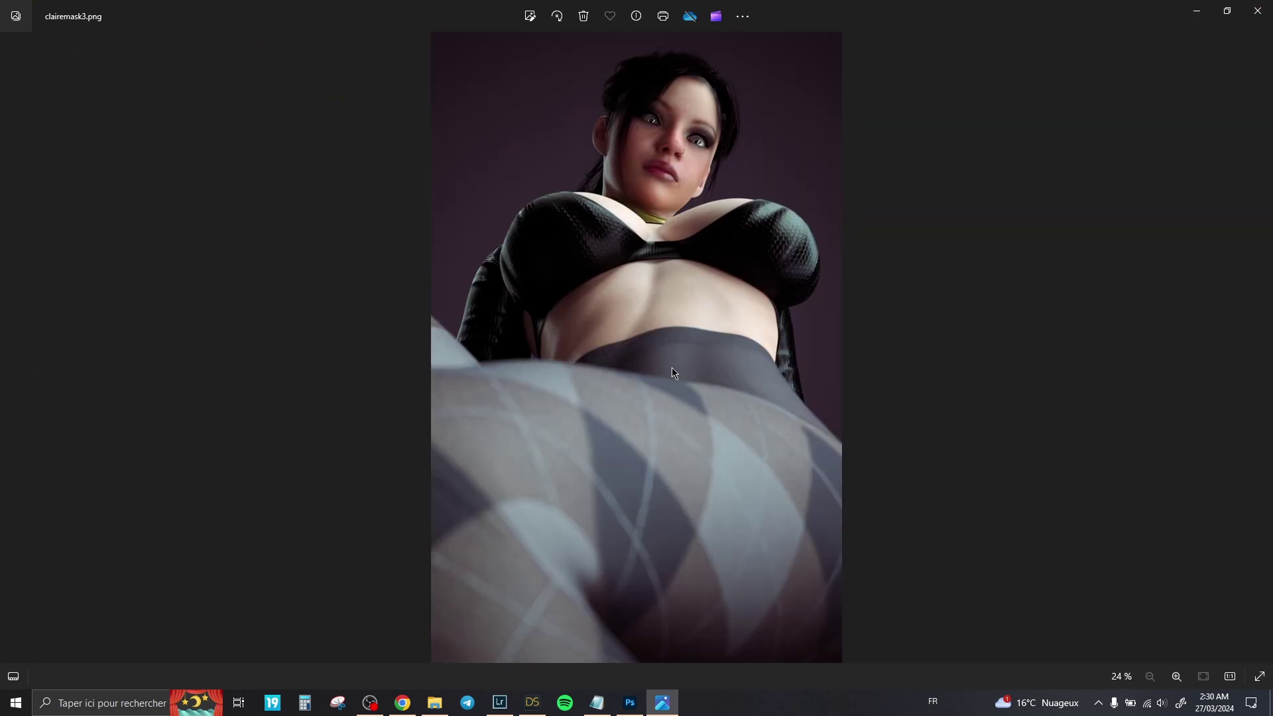